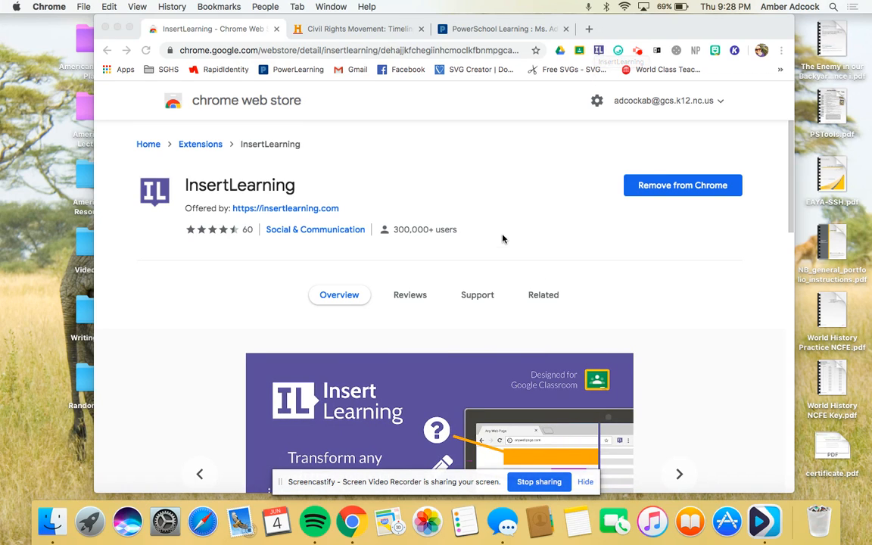
scroll(502, 238, "down", 3)
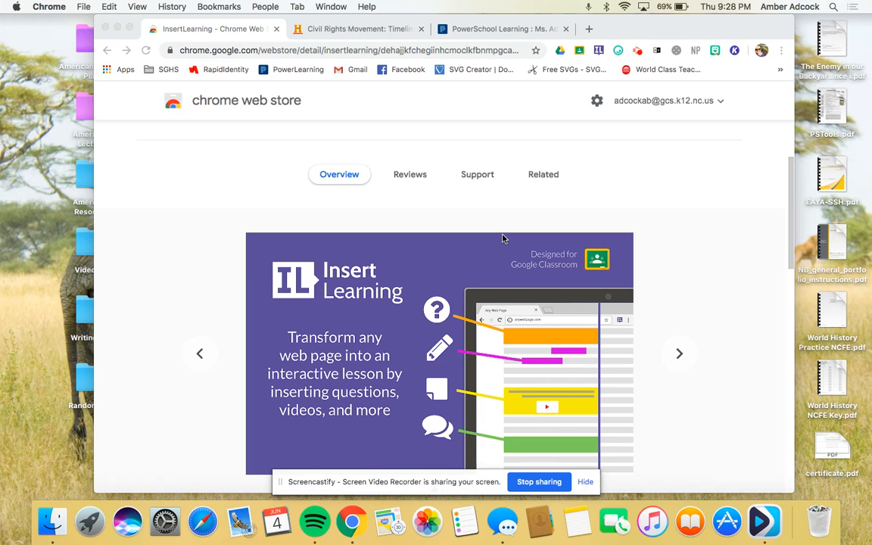
scroll(502, 239, "up", 3)
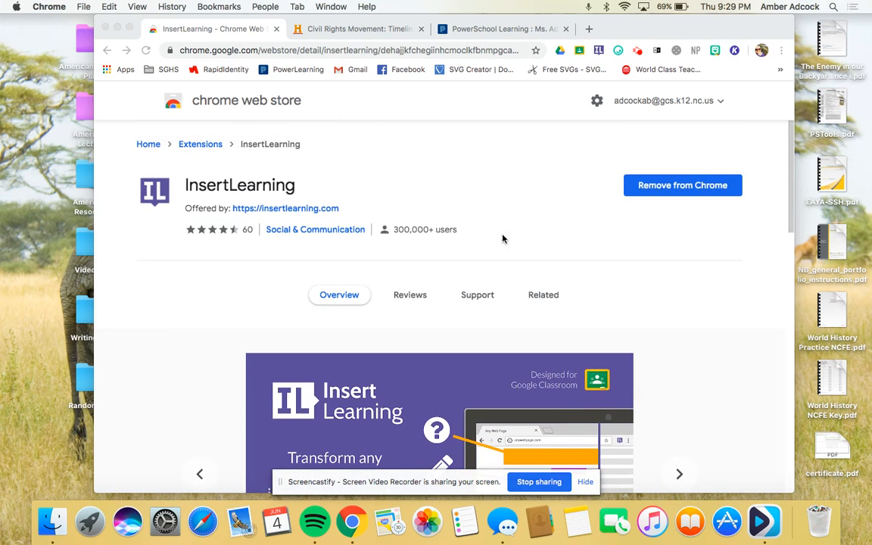
scroll(502, 238, "down", 3)
scroll(502, 239, "up", 3)
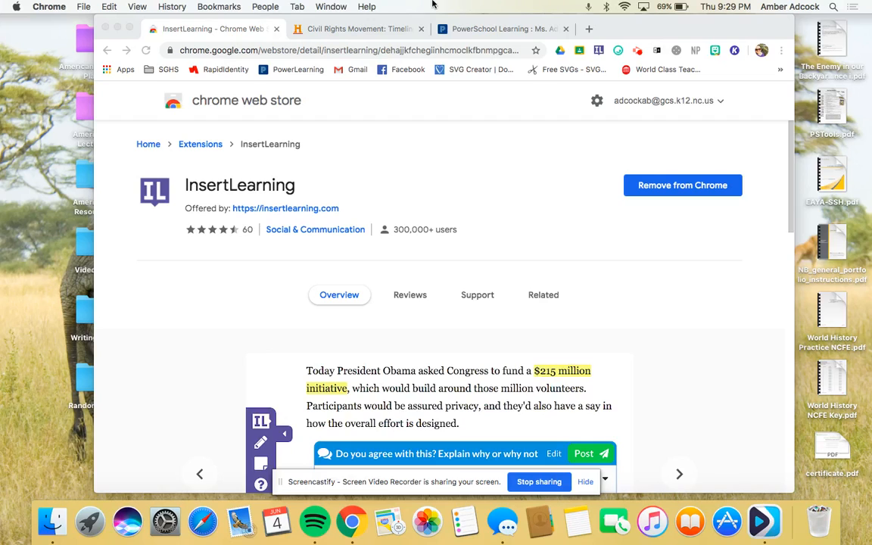
Open the History.com Civil Rights Movement article and look through its introduction, contents list and body sections
left_click(363, 29)
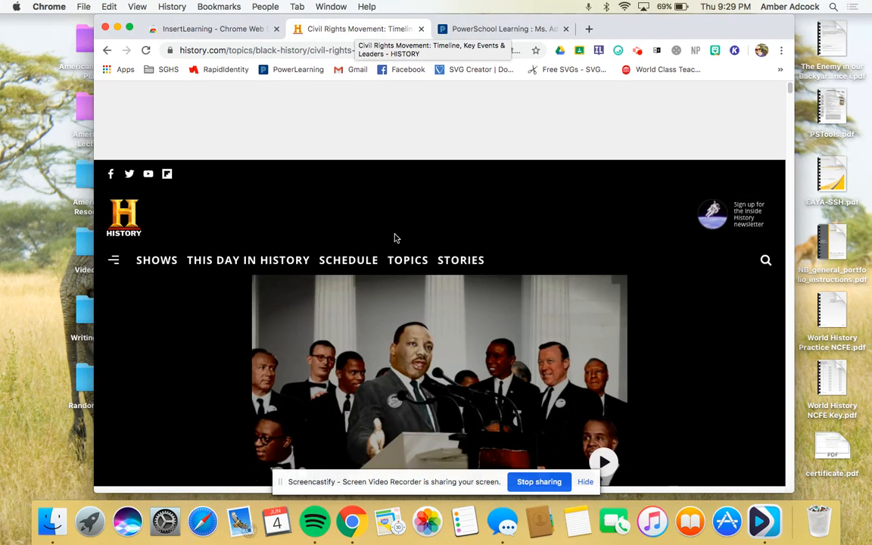
scroll(401, 289, "down", 5)
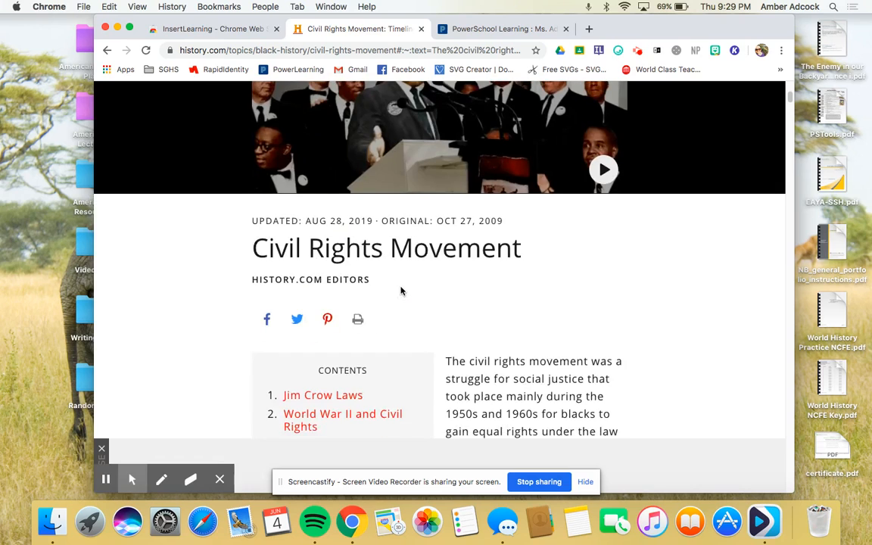
scroll(401, 288, "up", 3)
scroll(401, 290, "up", 1)
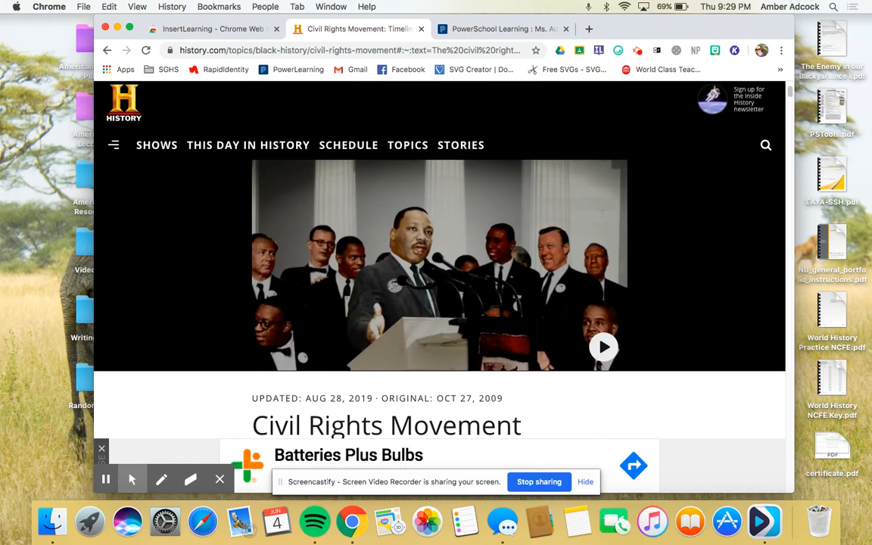
scroll(402, 290, "down", 10)
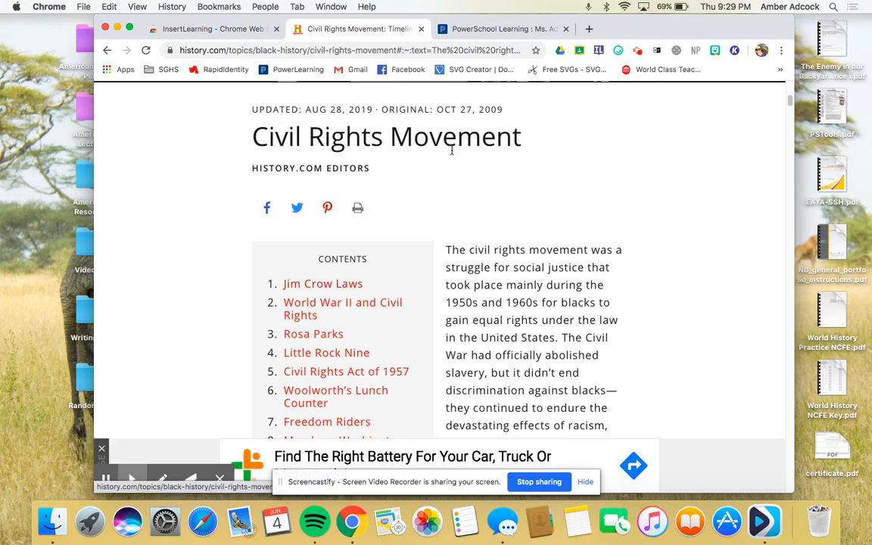
scroll(452, 151, "down", 15)
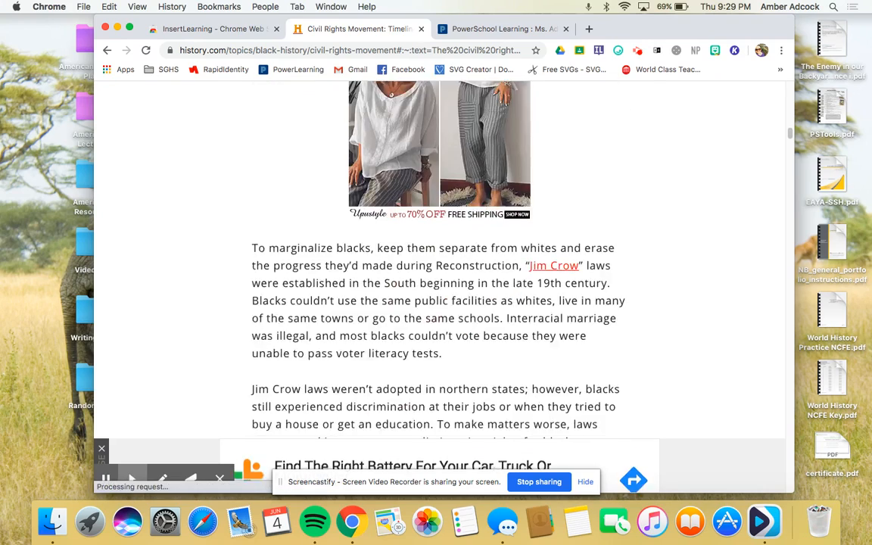
scroll(452, 227, "down", 2)
scroll(562, 206, "up", 20)
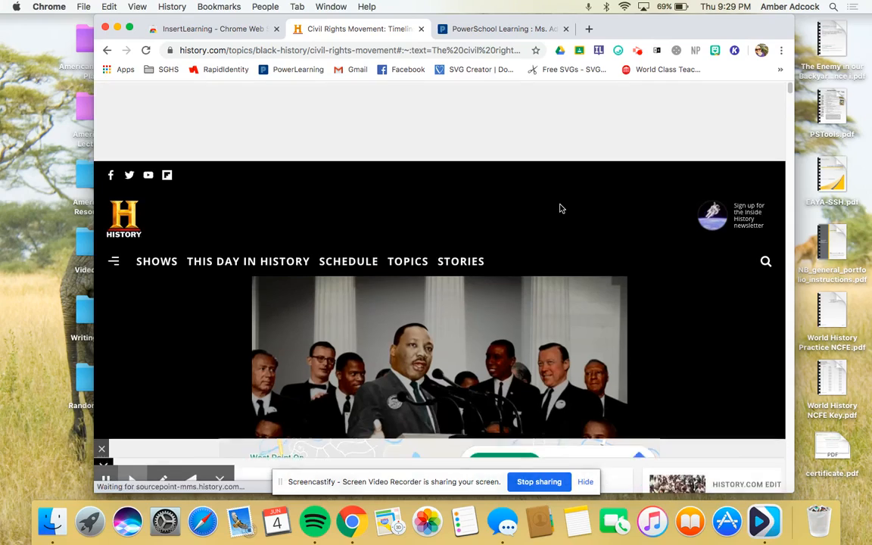
scroll(561, 209, "down", 10)
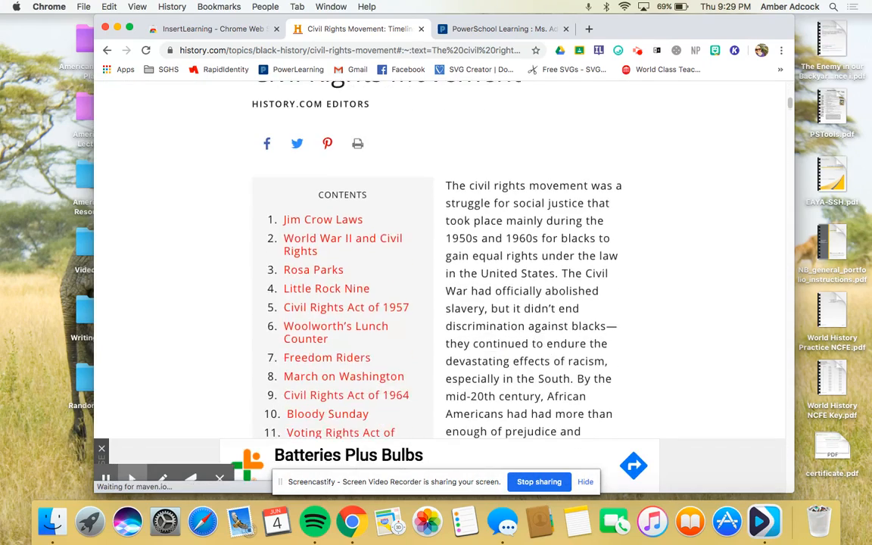
scroll(439, 258, "down", 15)
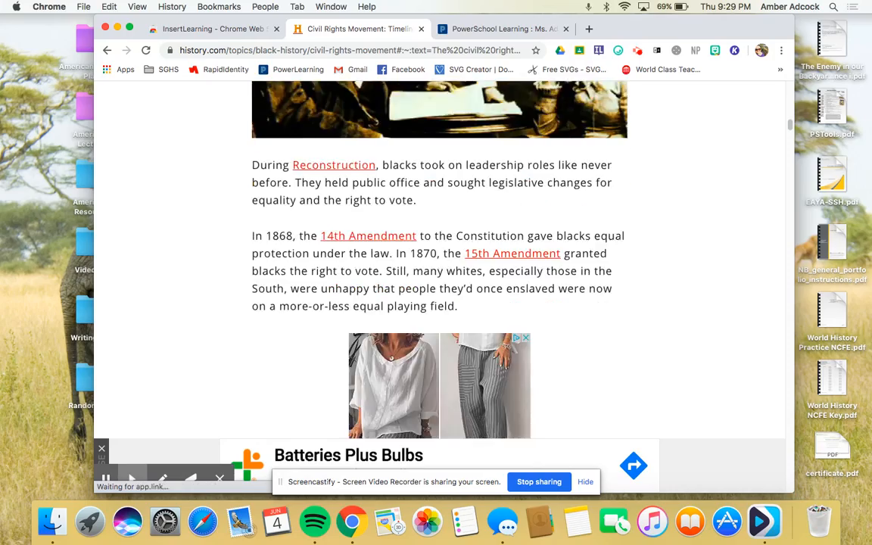
scroll(439, 257, "down", 20)
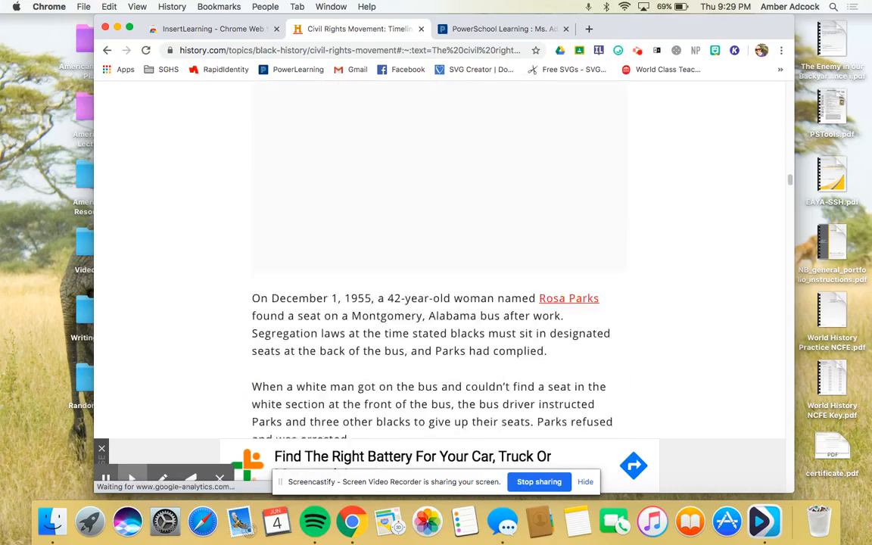
scroll(439, 257, "down", 18)
scroll(439, 258, "up", 20)
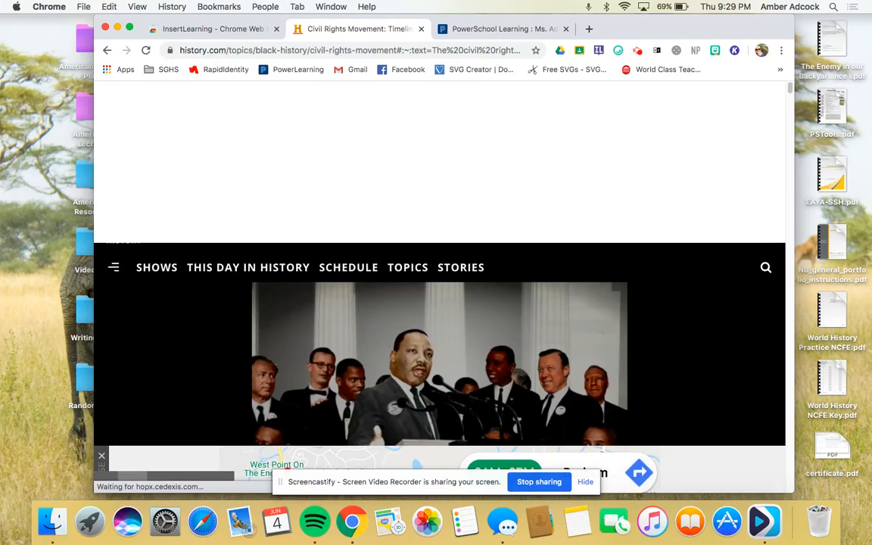
scroll(580, 327, "down", 4)
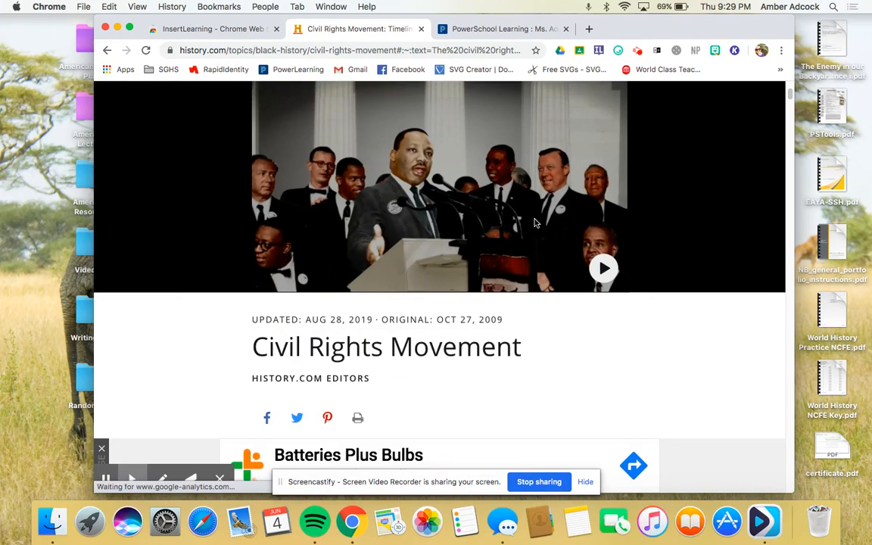
scroll(522, 196, "up", 3)
scroll(511, 176, "down", 4)
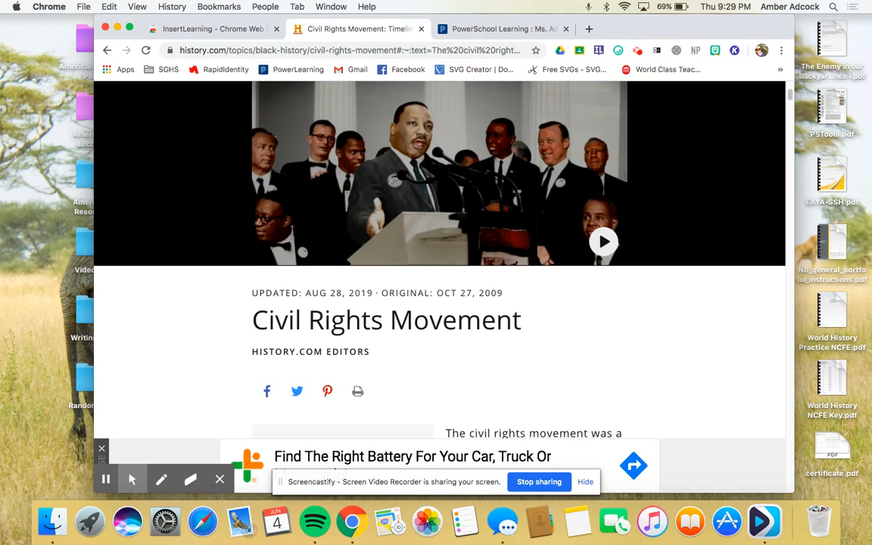
scroll(239, 317, "down", 5)
scroll(240, 317, "up", 2)
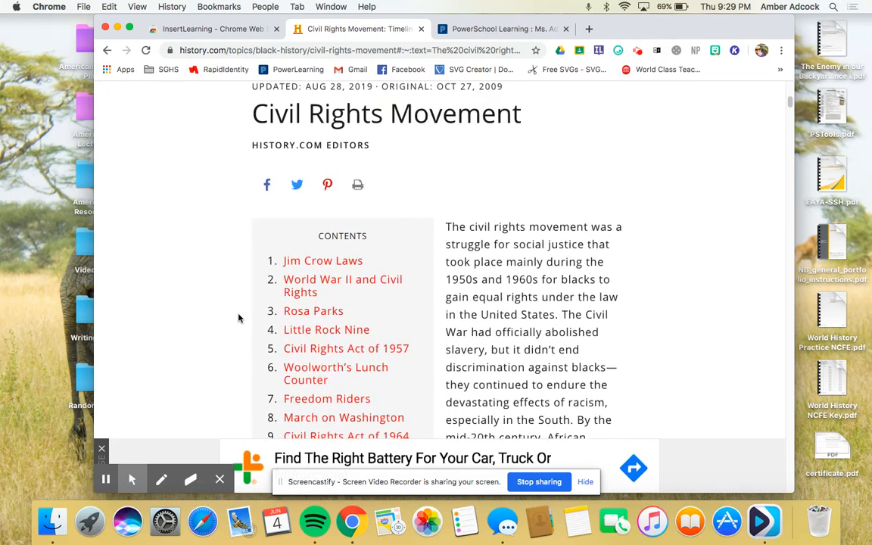
Activate InsertLearning on the Civil Rights Movement article and highlight "rights mov" in the first sentence of the introduction
left_click(599, 51)
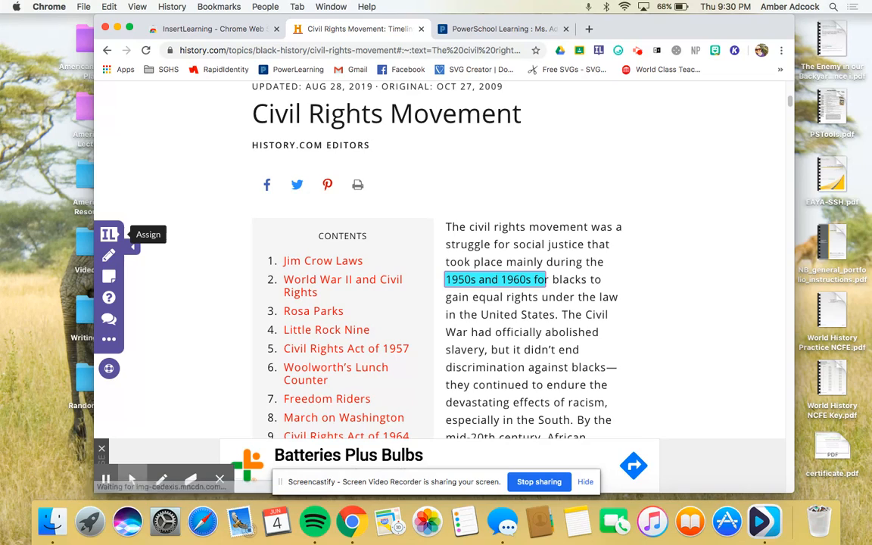
scroll(573, 379, "down", 3)
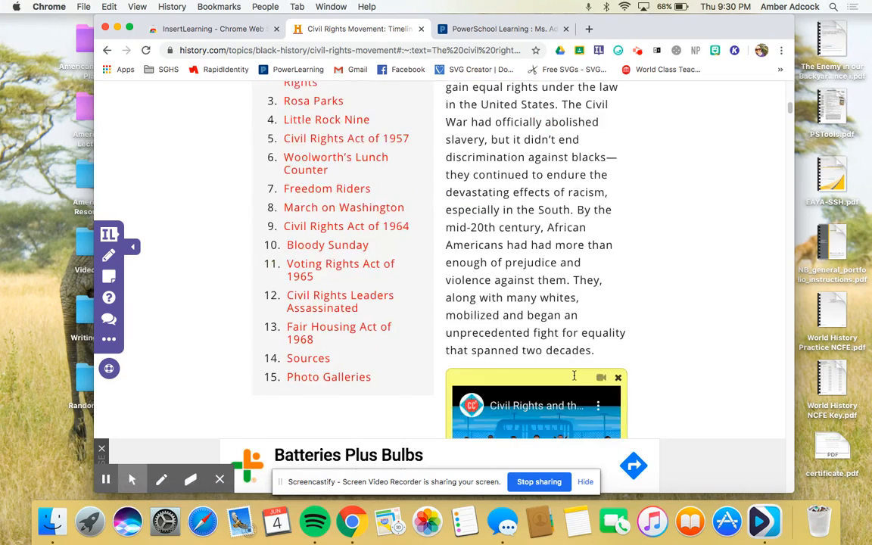
scroll(574, 379, "up", 3)
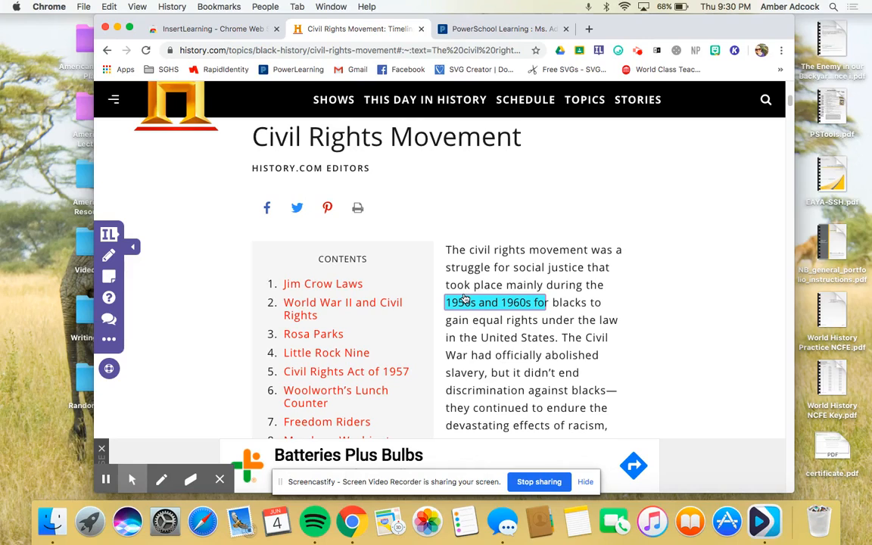
left_click(109, 257)
left_click_drag(494, 250, 554, 250)
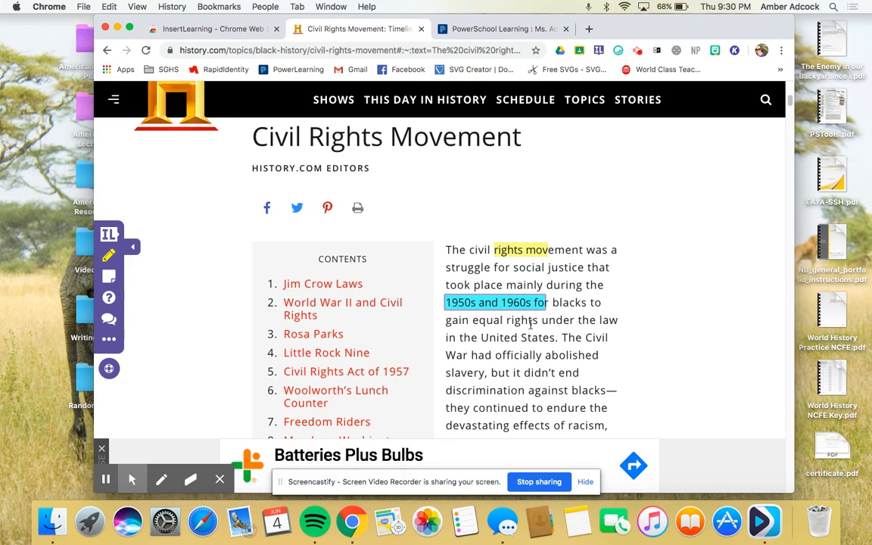
Cycle the color of the existing "1950s and 1960s for" highlight through the available colors back to cyan
mouse_move(541, 305)
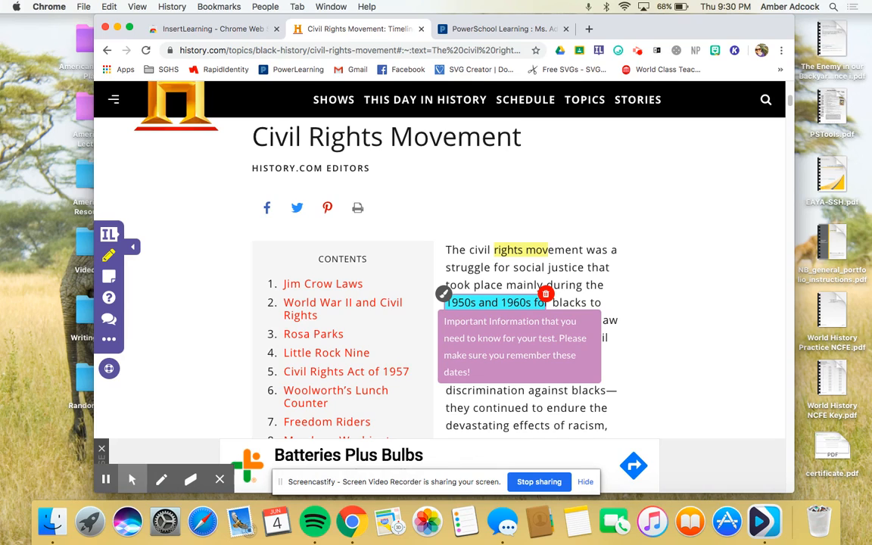
left_click(444, 296)
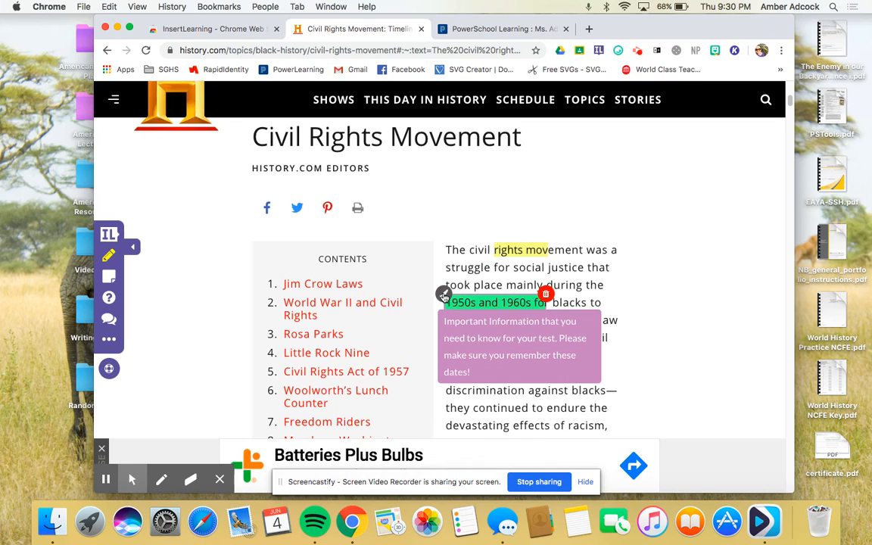
left_click(653, 295)
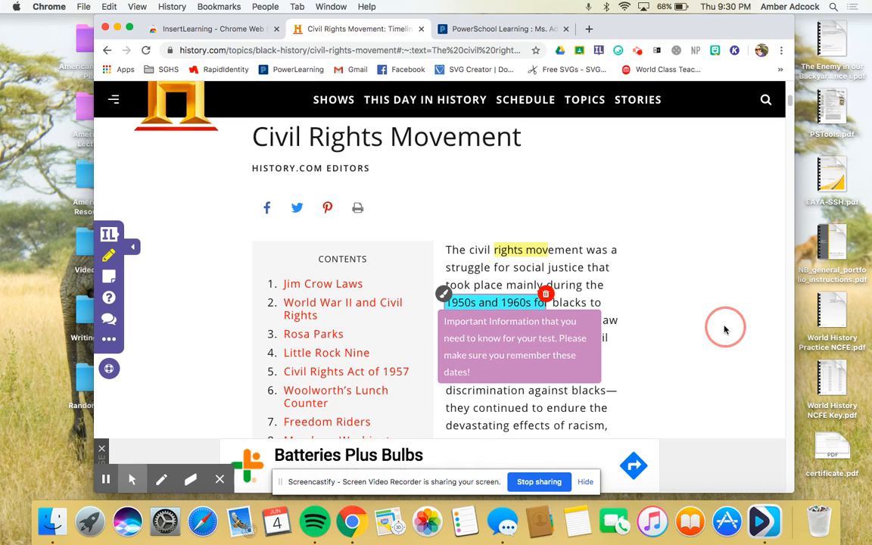
Insert an empty sticky note between the embedded civil rights video and the Jim Crow Laws heading
scroll(415, 285, "down", 5)
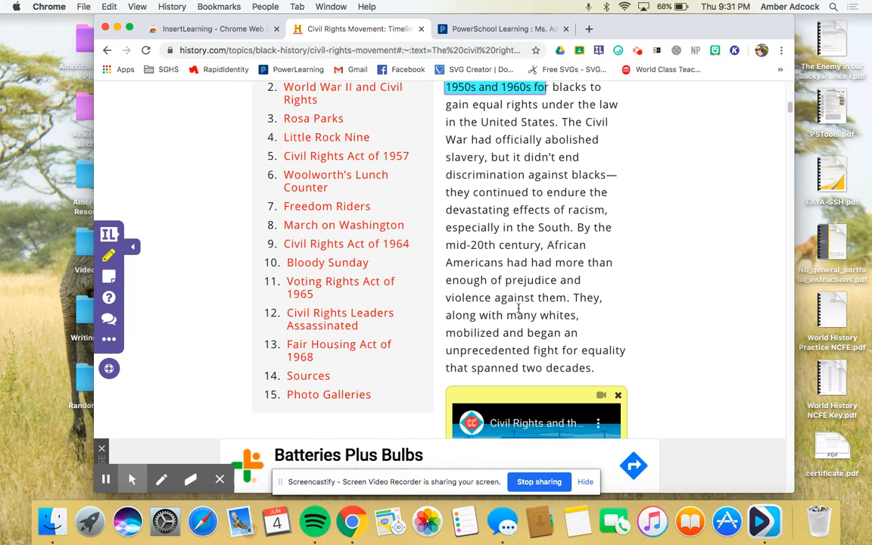
scroll(555, 415, "down", 4)
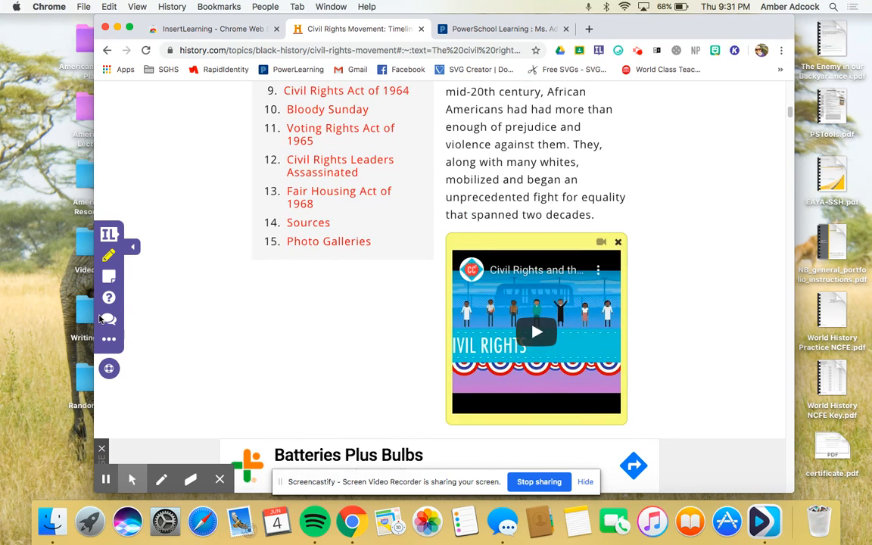
left_click(109, 276)
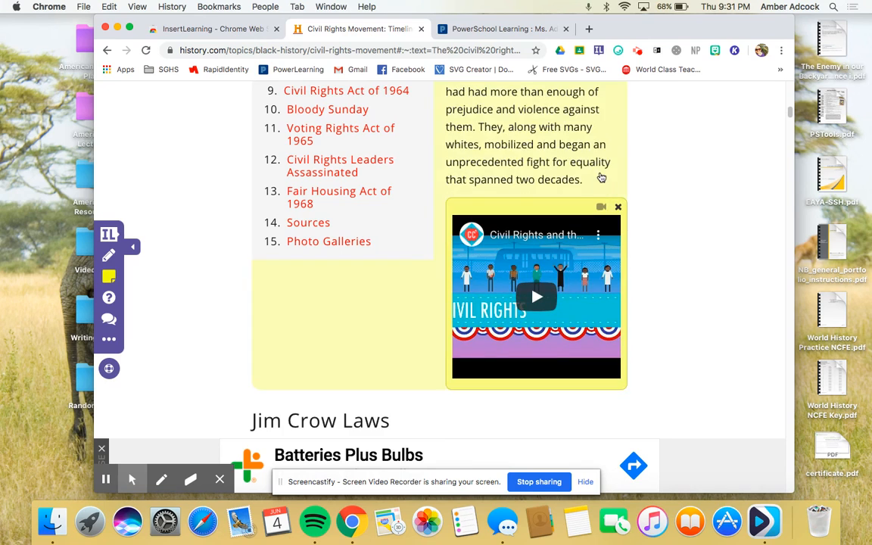
left_click(601, 175)
scroll(616, 223, "down", 6)
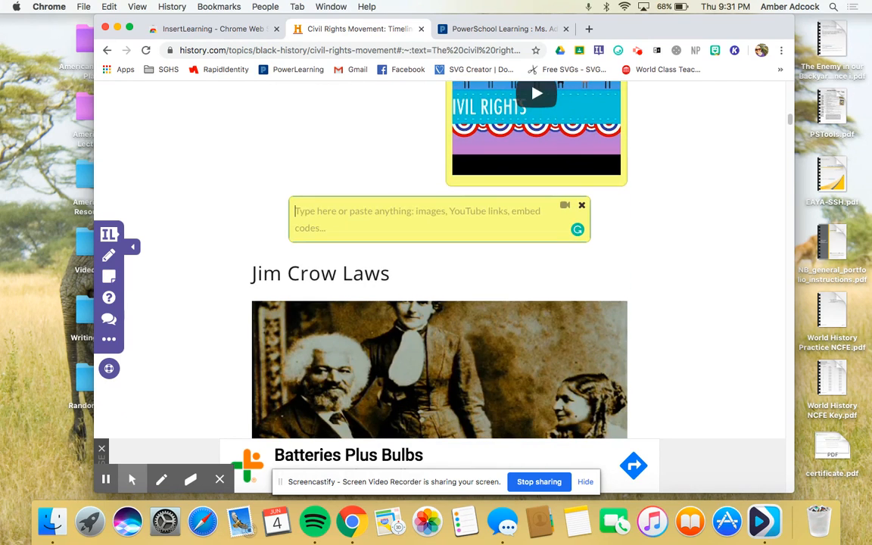
scroll(387, 217, "up", 1)
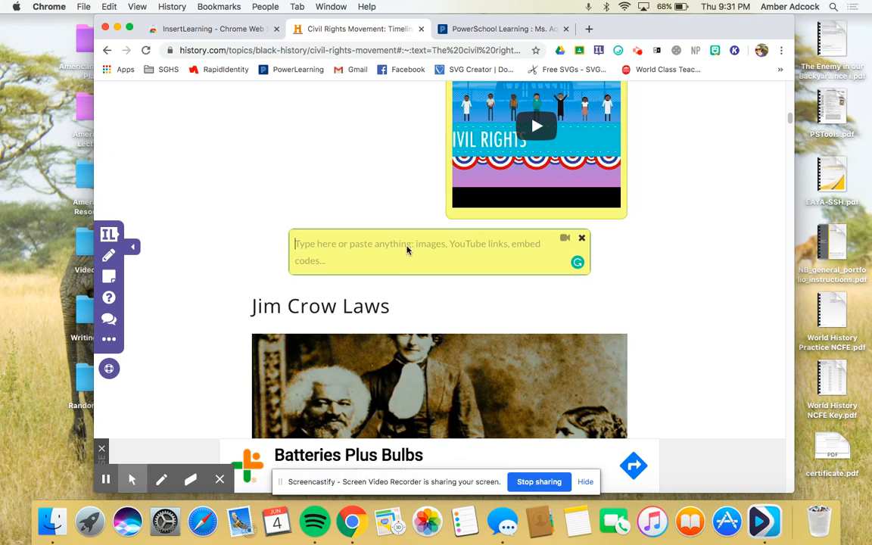
Enter "Directions:" as the text of the new sticky note above the Jim Crow Laws heading
type("a;lskdj")
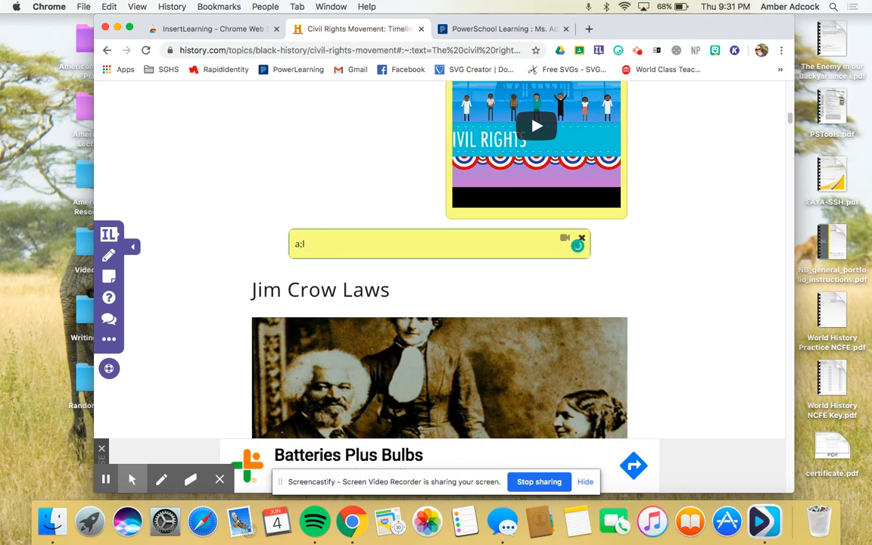
key("BackSpace")
key("BackSpace")
key("BackSpace")
type("Directions:")
key("BackSpace")
scroll(340, 176, "up", 3)
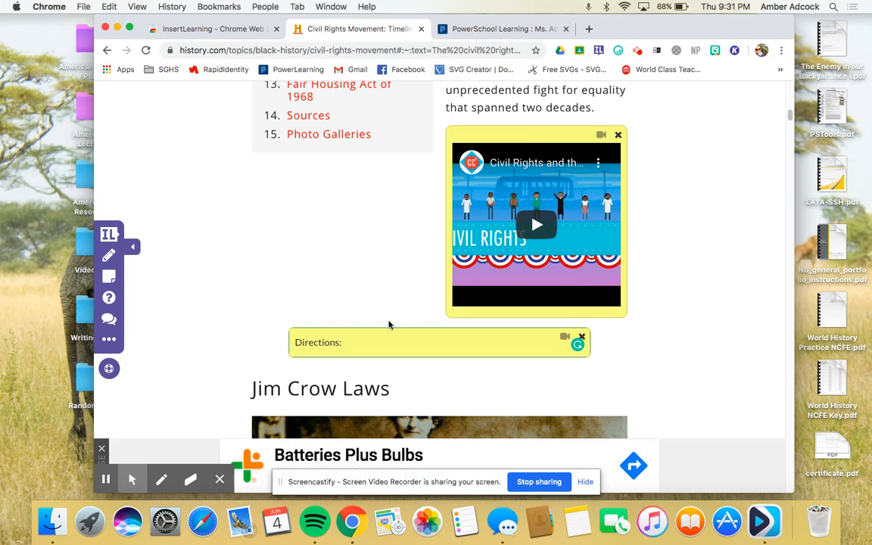
Open youtube.com in a new browser tab
left_click(590, 28)
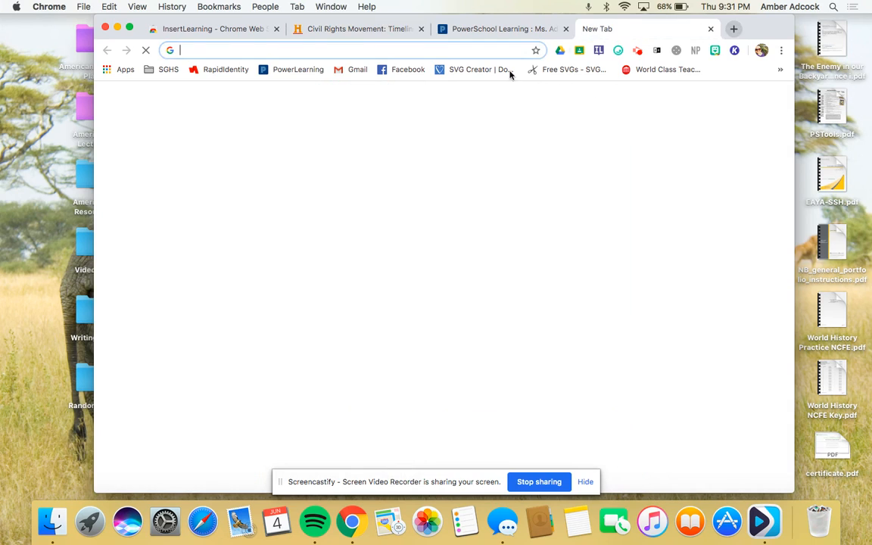
left_click(447, 52)
type("yuot")
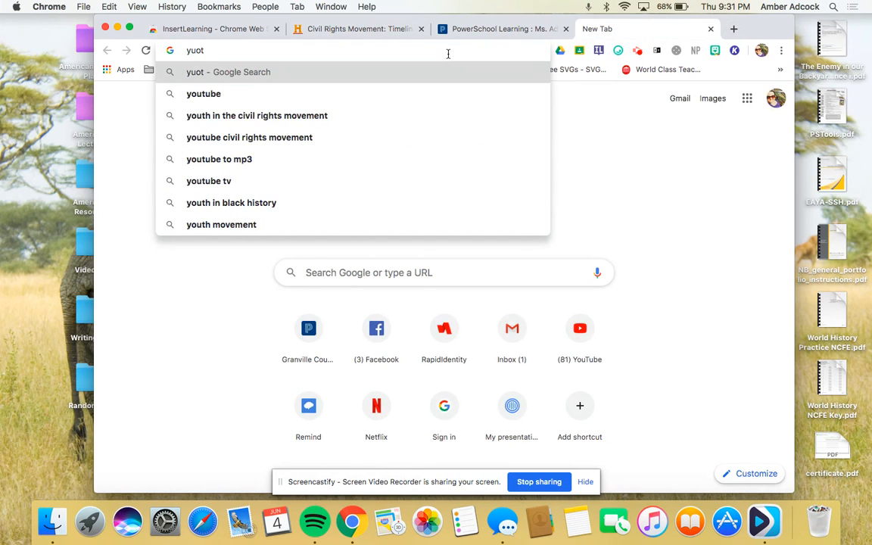
key("BackSpace")
key("BackSpace")
key("BackSpace")
type("outube")
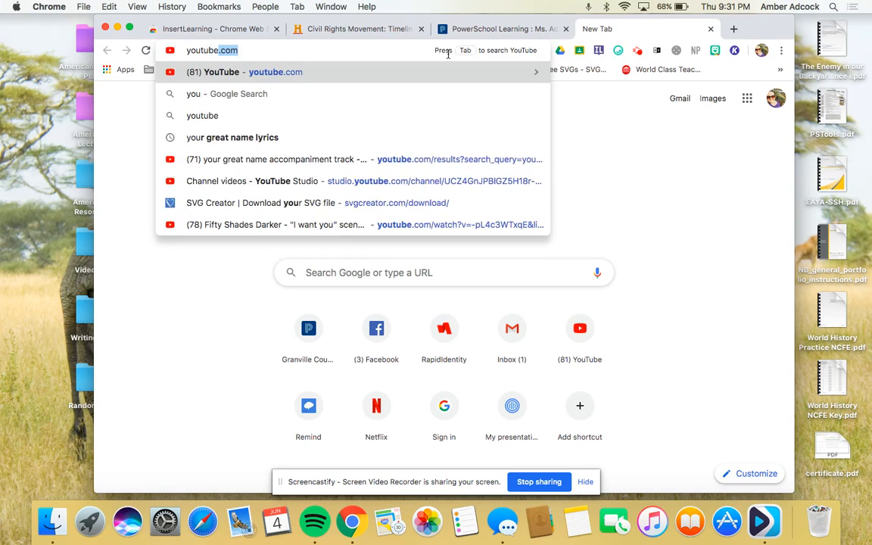
key("Return")
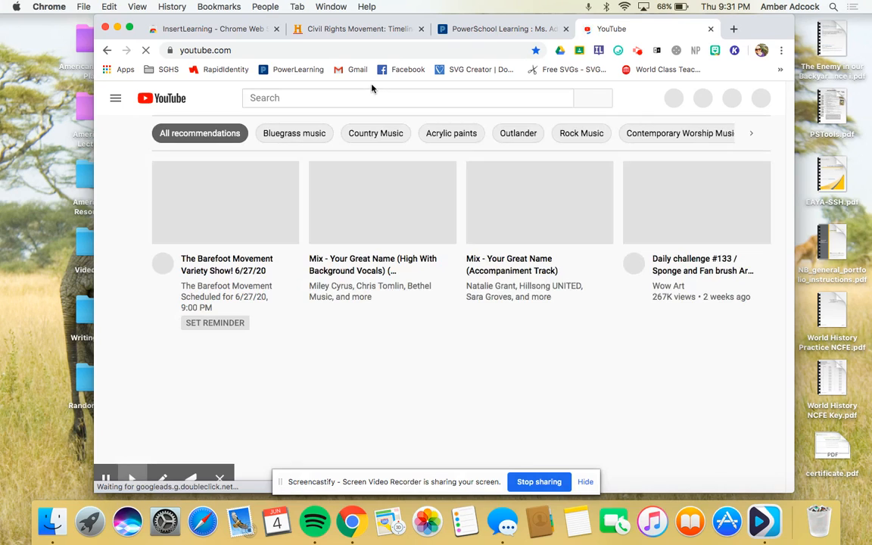
Search YouTube for "greensboro sit ins"
left_click(319, 99)
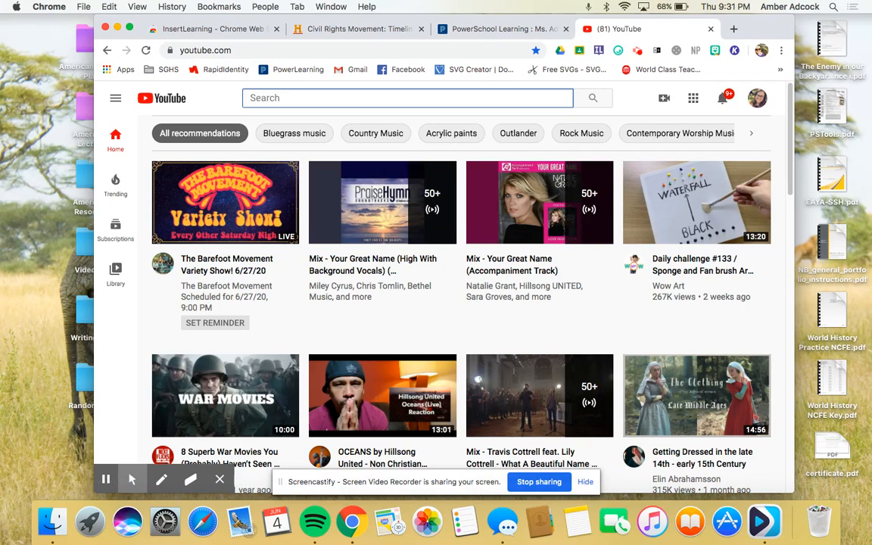
type("gr")
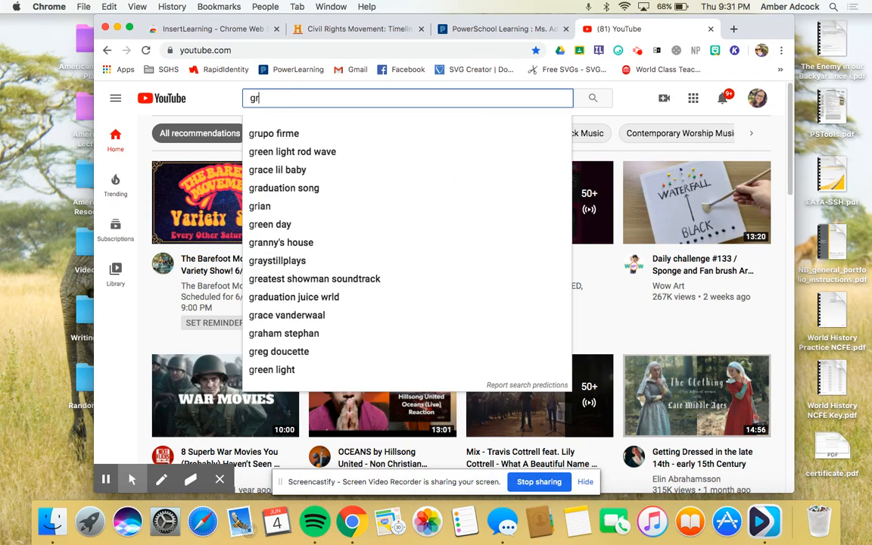
type("eensboro sit")
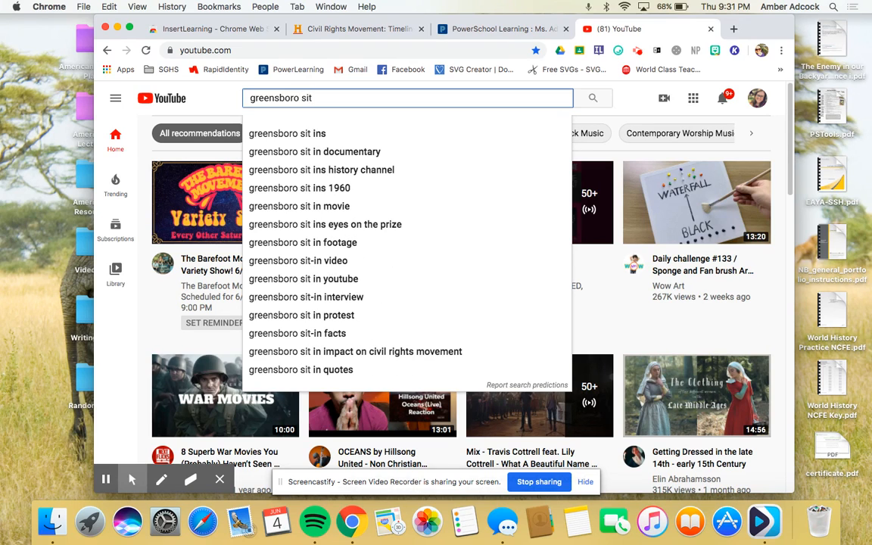
left_click(285, 135)
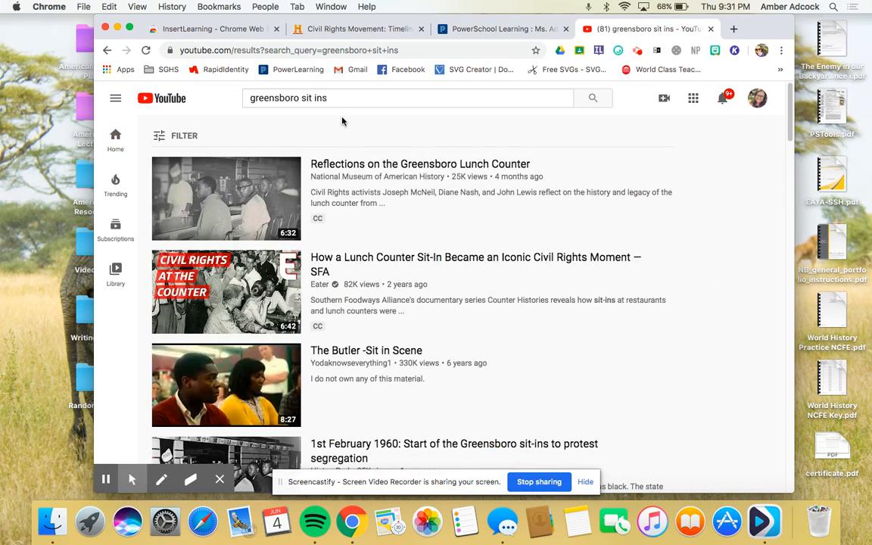
Open the video "Reflections on the Greensboro Lunch Counter" and pause its playback
mouse_move(416, 165)
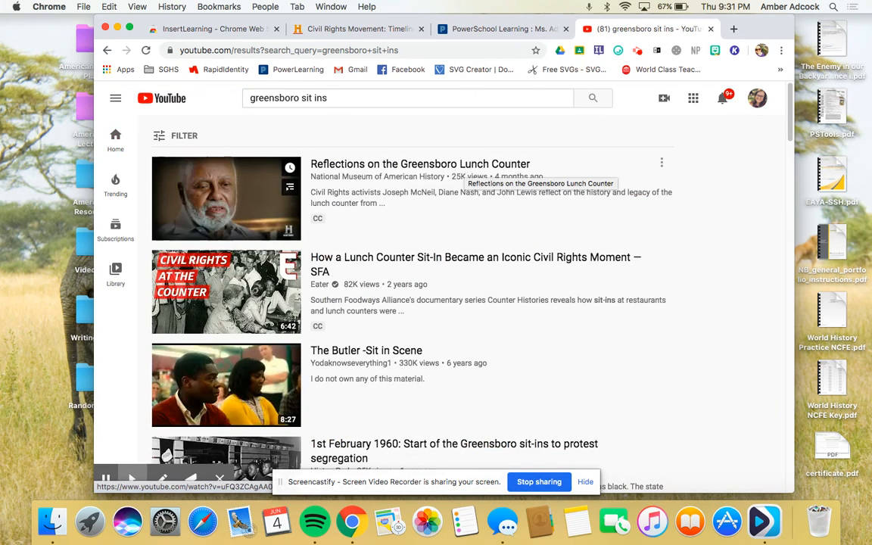
left_click(463, 166)
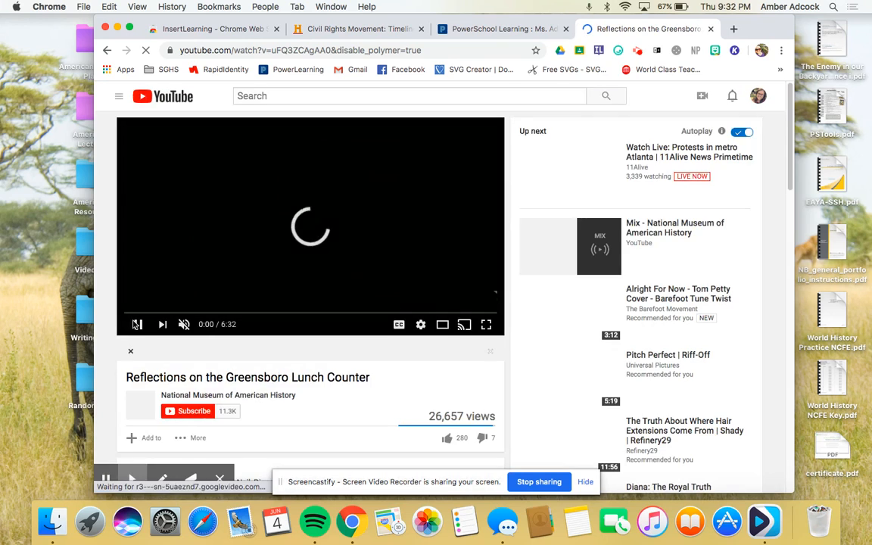
left_click(140, 327)
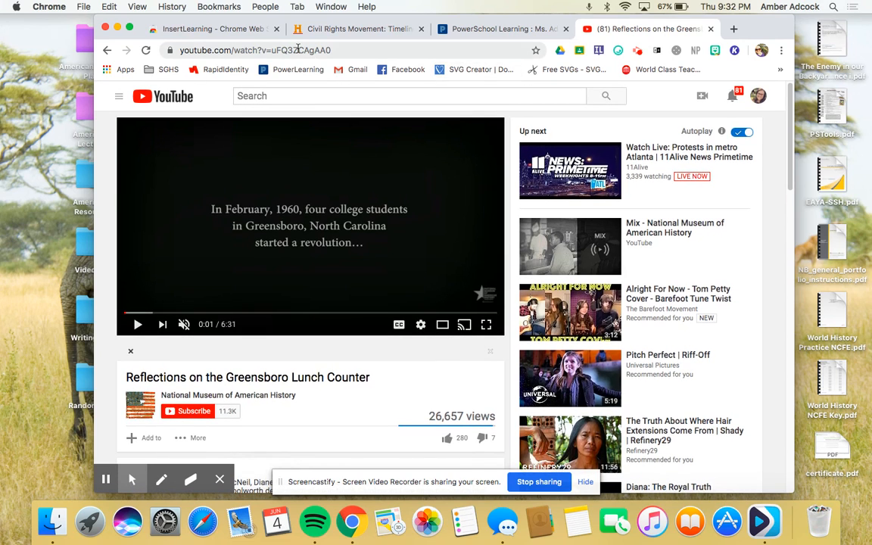
Copy the web address of the Greensboro Lunch Counter video and return to the Civil Rights Movement article
left_click(333, 48)
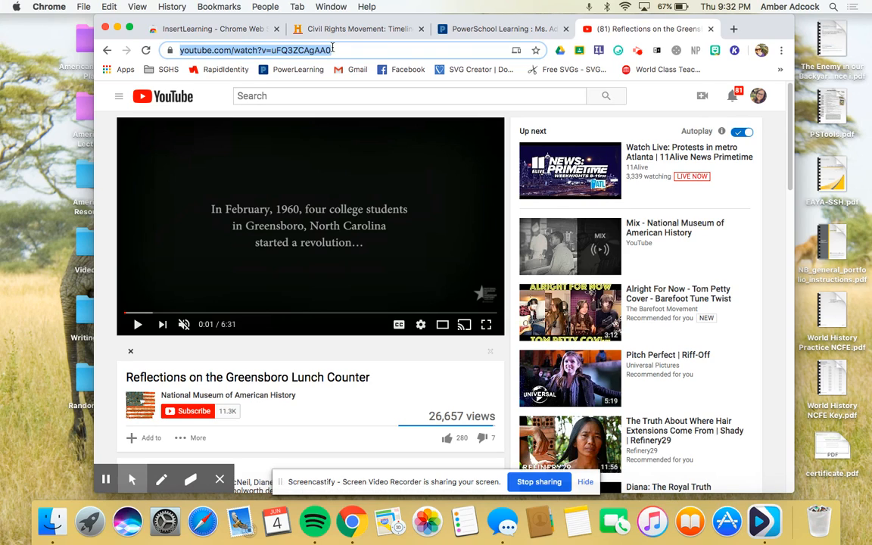
right_click(312, 51)
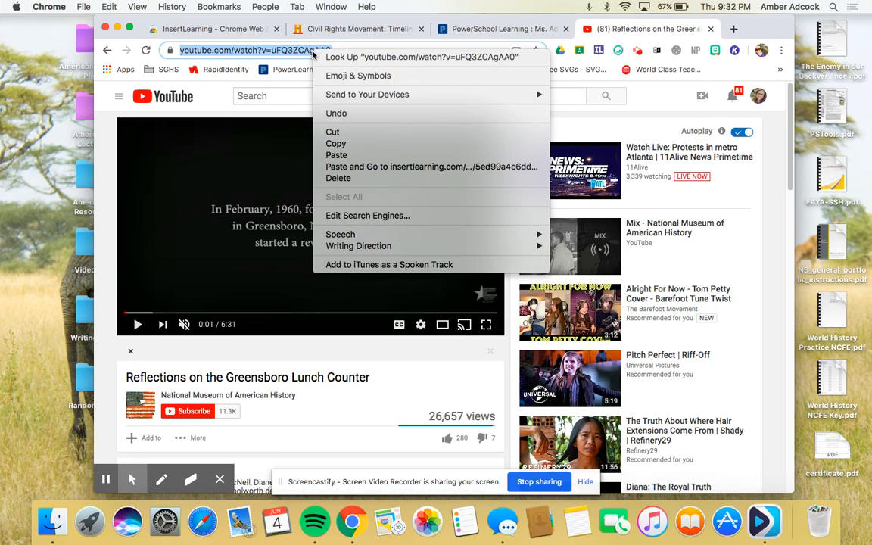
left_click(337, 144)
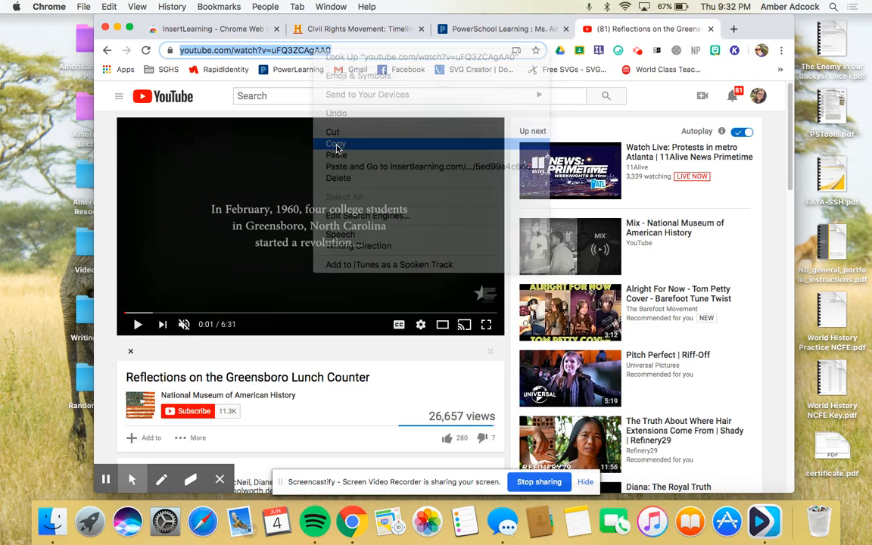
left_click(462, 31)
left_click(356, 32)
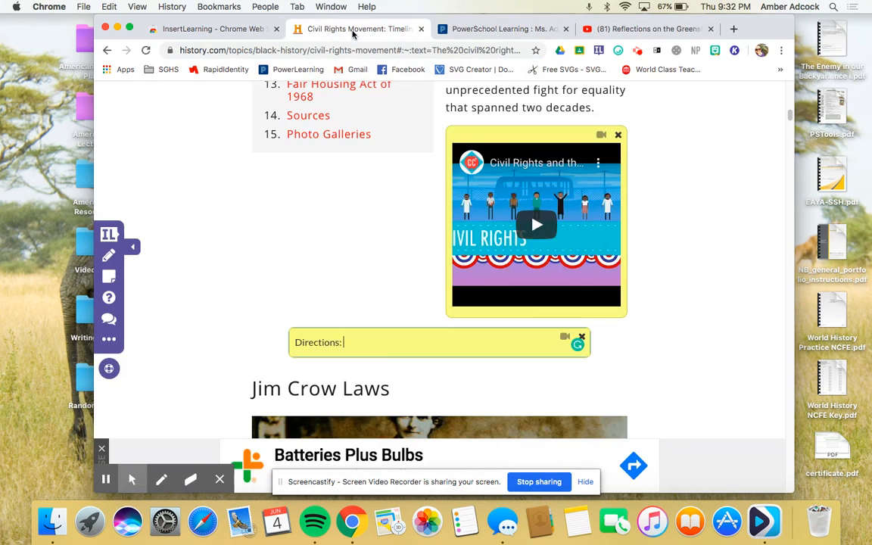
Clear the "Directions:" text from the sticky note above the Jim Crow Laws heading
right_click(390, 344)
key("Escape")
key("BackSpace")
key("BackSpace")
key("BackSpace")
key("BackSpace")
key("BackSpace")
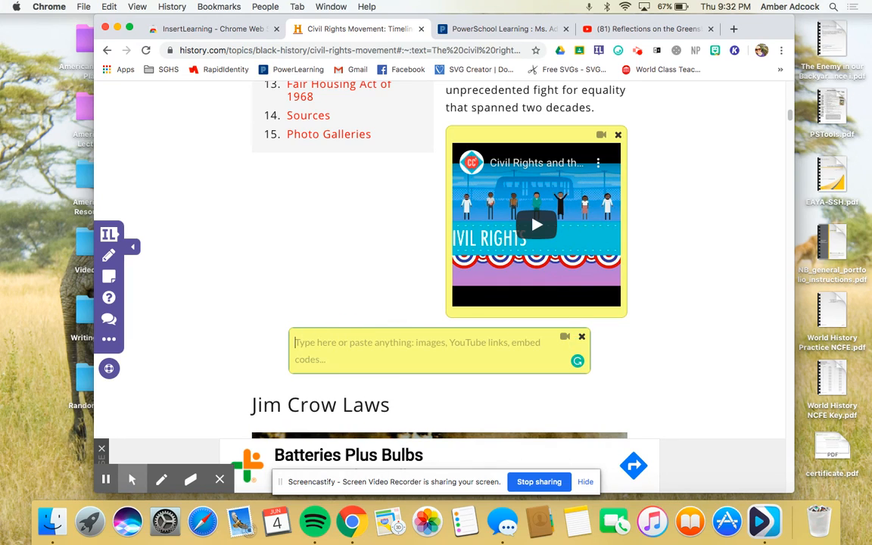
Paste the copied YouTube link into the empty sticky note to embed the Greensboro Lunch Counter video
right_click(342, 344)
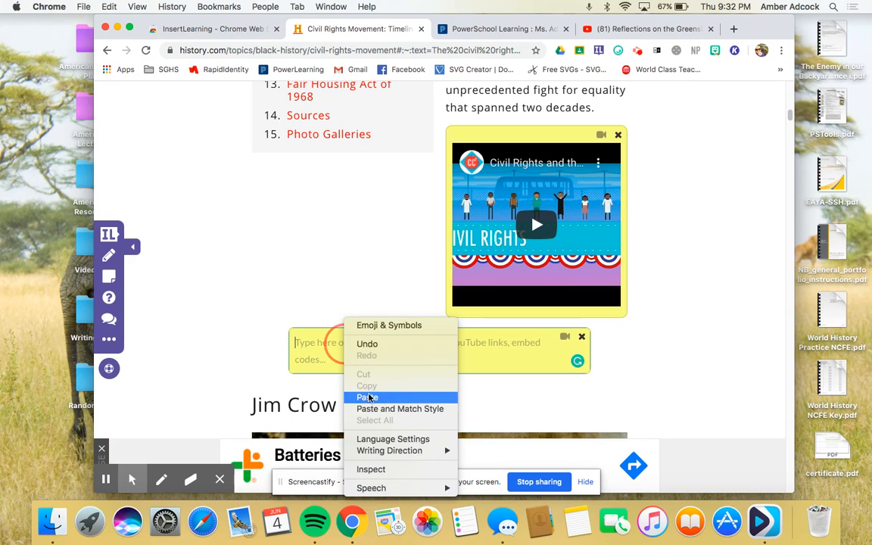
left_click(368, 397)
scroll(622, 397, "down", 3)
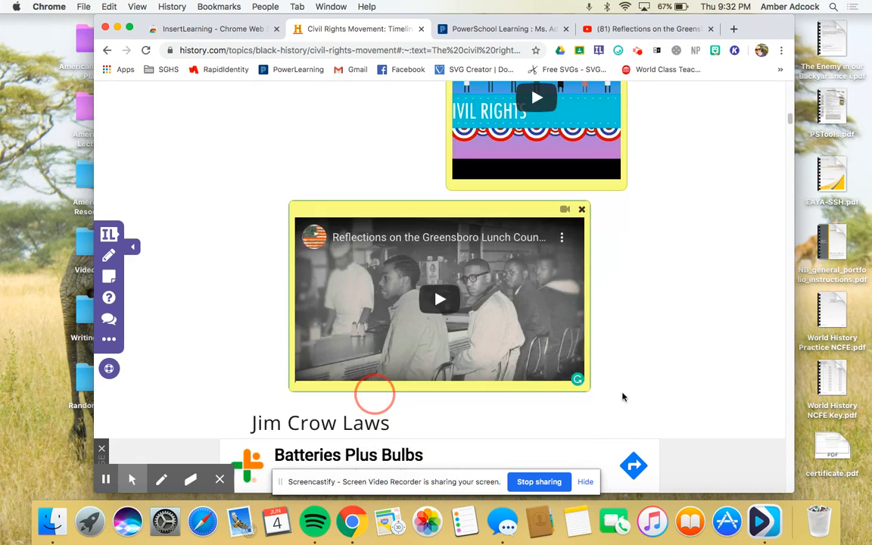
left_click(624, 391)
scroll(628, 389, "up", 2)
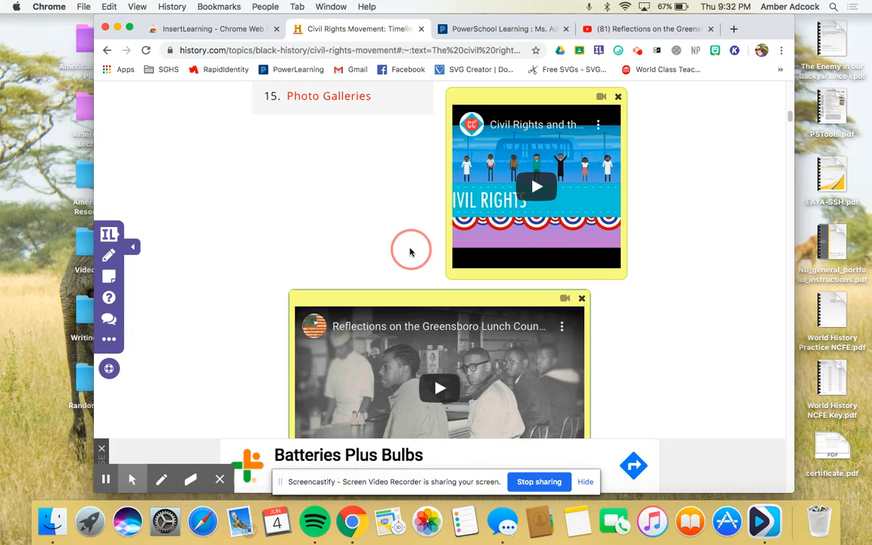
Insert a new question box directly below the article paragraph that begins "During Reconstruction"
scroll(409, 250, "down", 7)
scroll(409, 250, "down", 3)
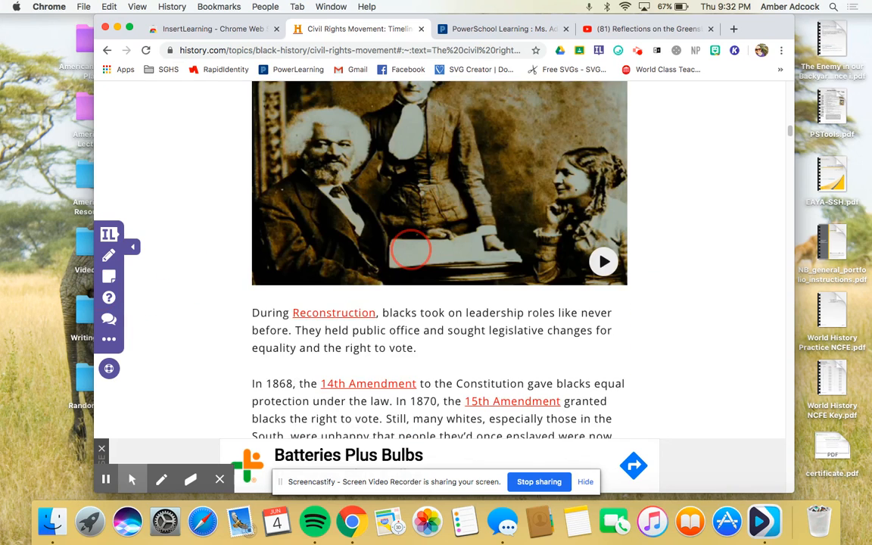
left_click(109, 297)
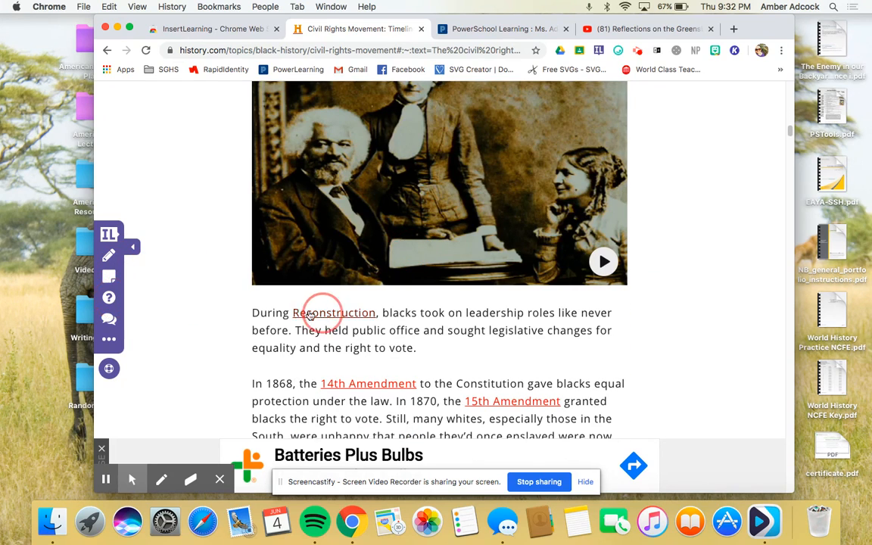
left_click(249, 326)
scroll(463, 330, "down", 2)
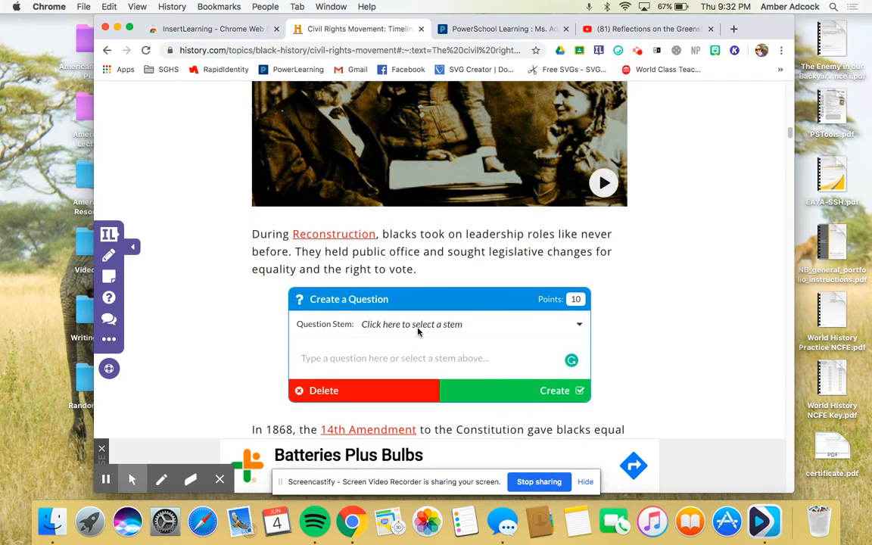
Create the question "What is Reconstruction?" in the new box, view all its responses and close that view
left_click(387, 356)
type("What is Reconstruction")
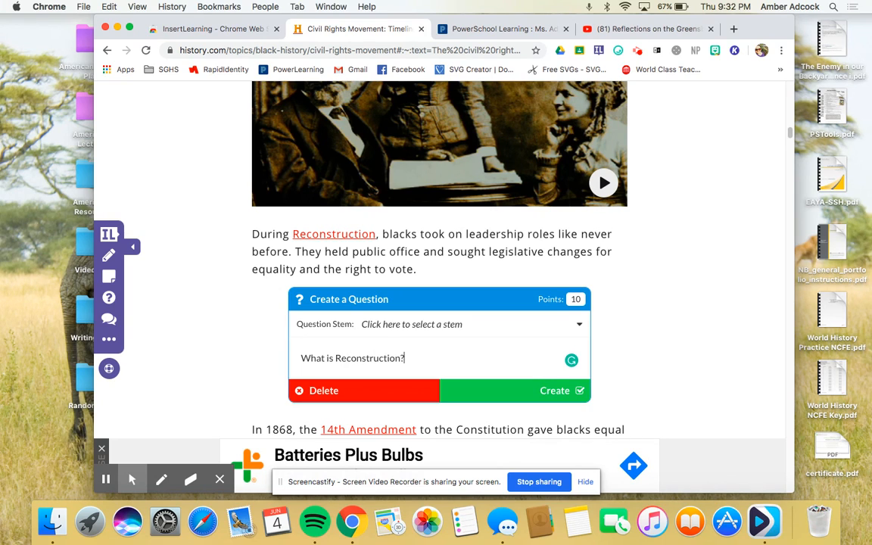
type("?")
left_click(530, 390)
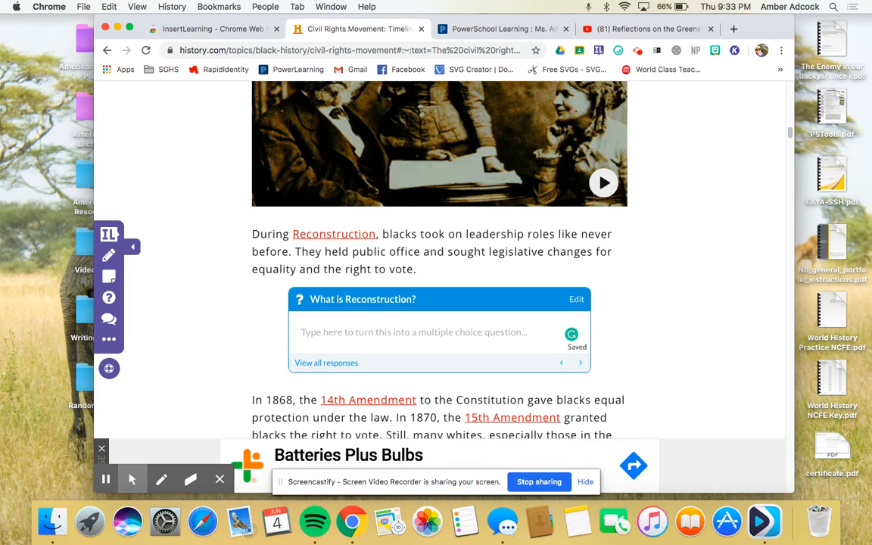
left_click(319, 365)
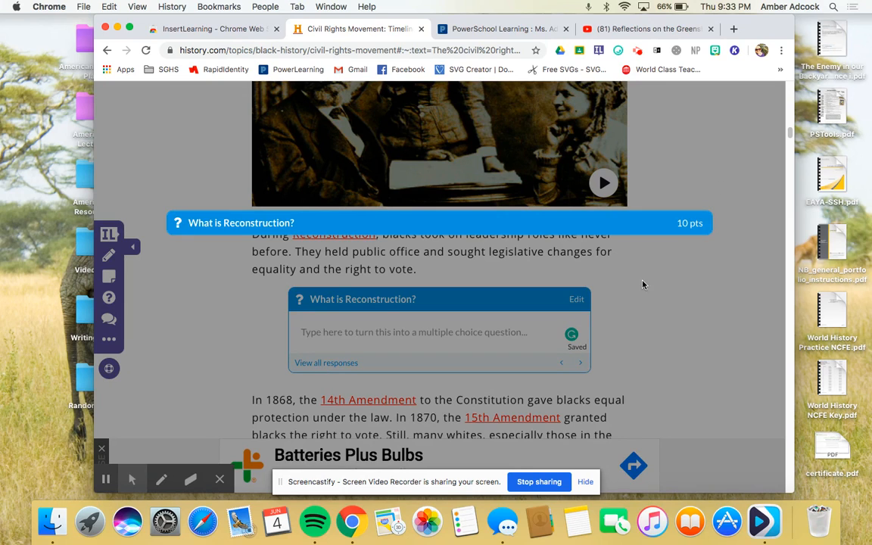
left_click(454, 262)
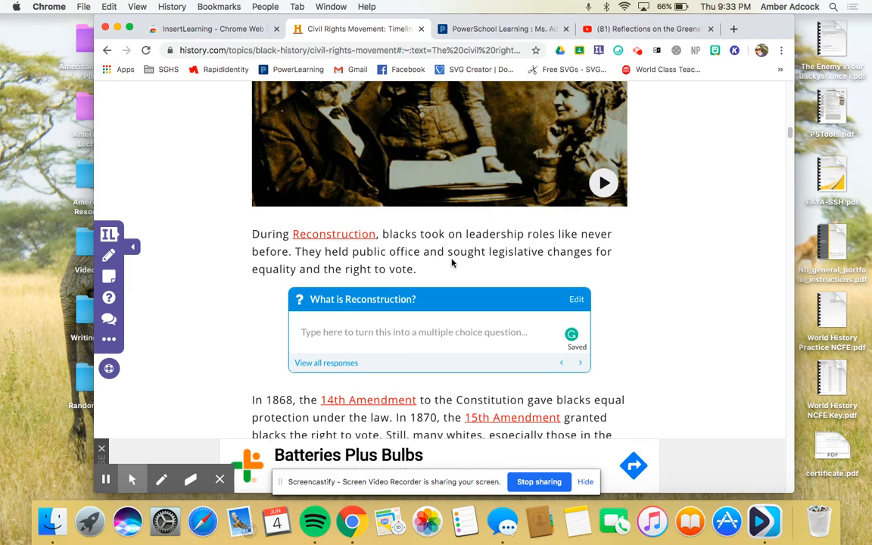
Insert another question box below the paragraph about the 14th and 15th Amendments
left_click(109, 298)
scroll(311, 405, "down", 3)
left_click(310, 388)
scroll(330, 350, "down", 1)
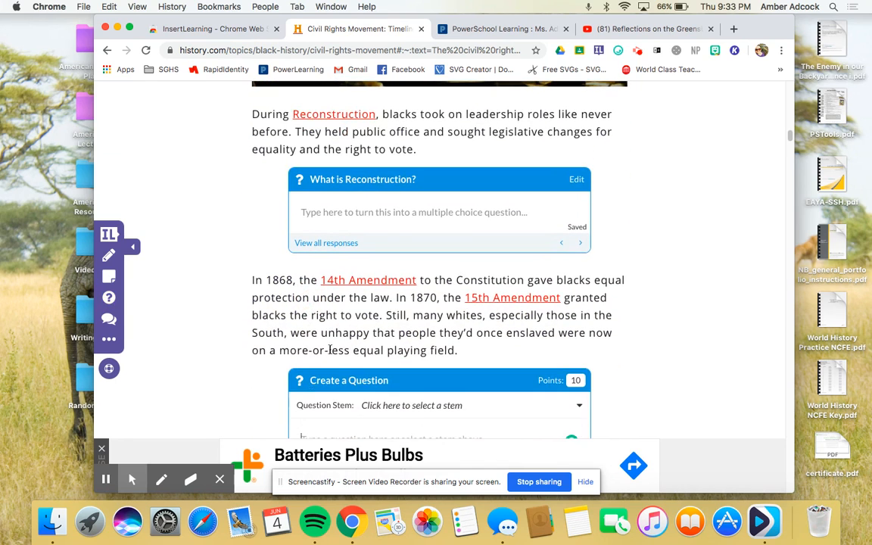
scroll(334, 347, "down", 2)
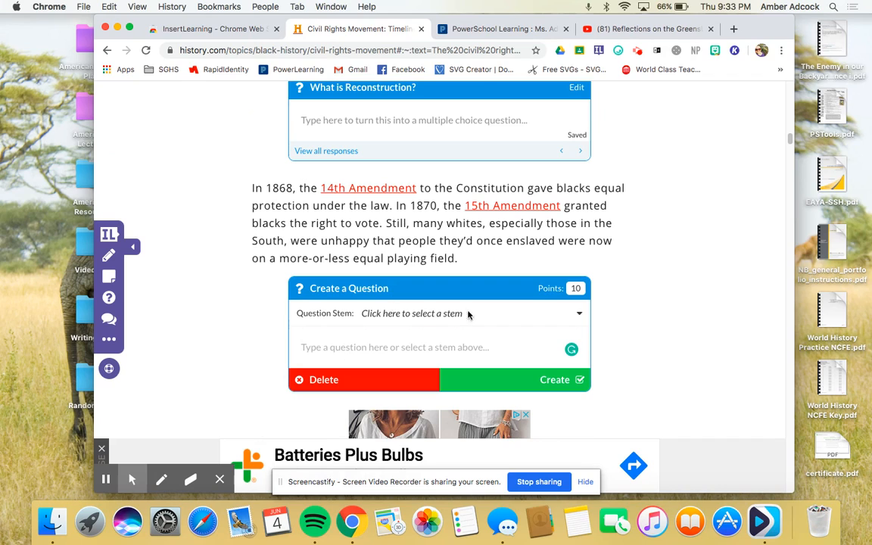
Choose the question stem "Summarize the above text." and create the question
left_click(579, 317)
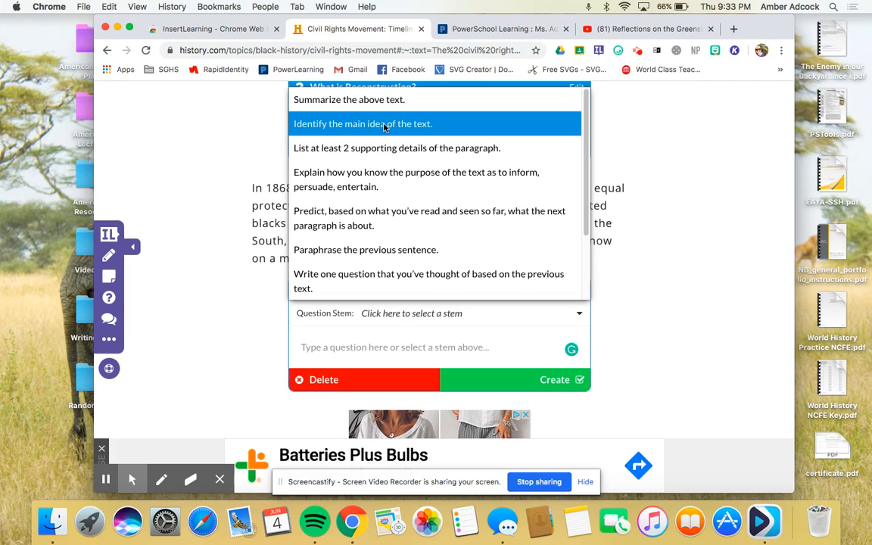
left_click(350, 99)
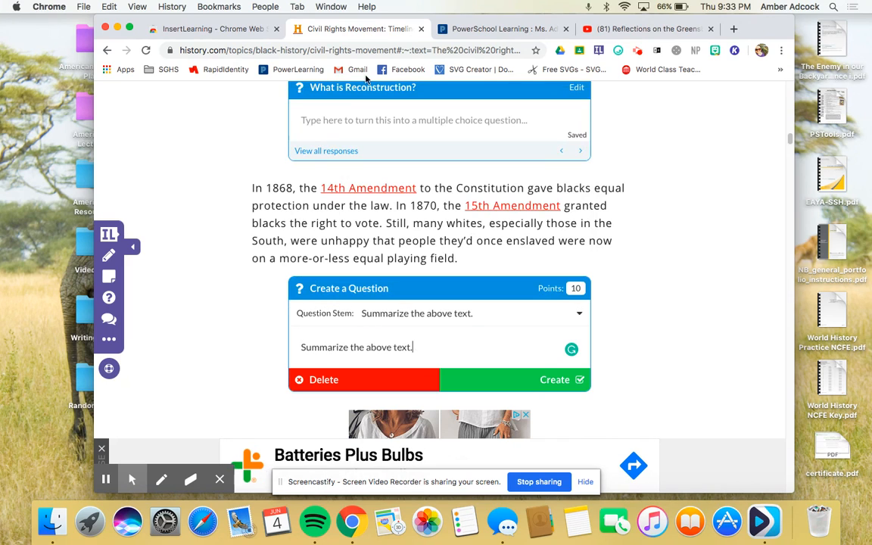
left_click(532, 379)
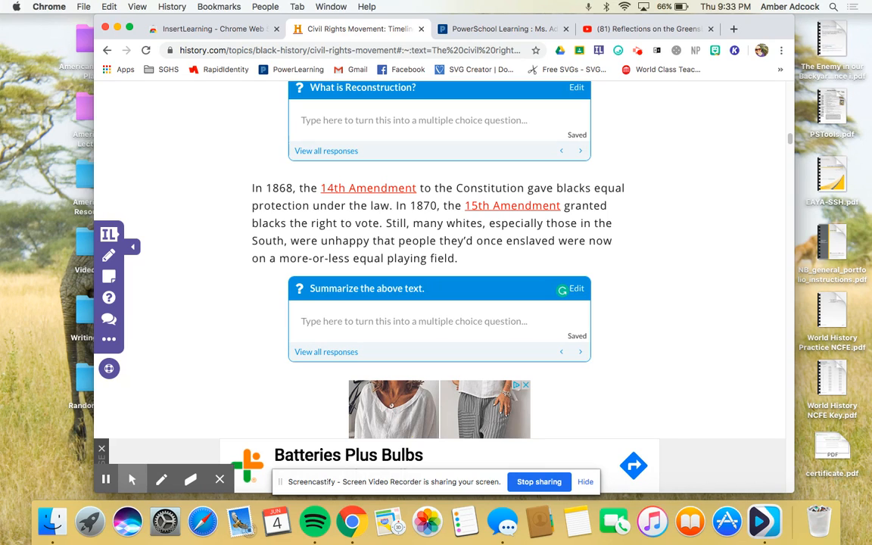
Turn the summary question into multiple choice by adding the choices "a. a;lksdjf" and "b. s;ldkfjsdf"
left_click(359, 325)
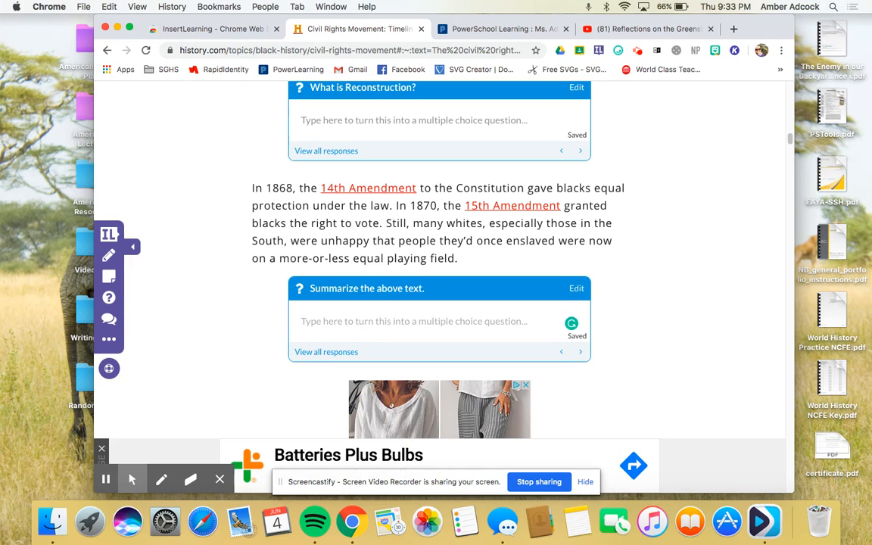
type("a.")
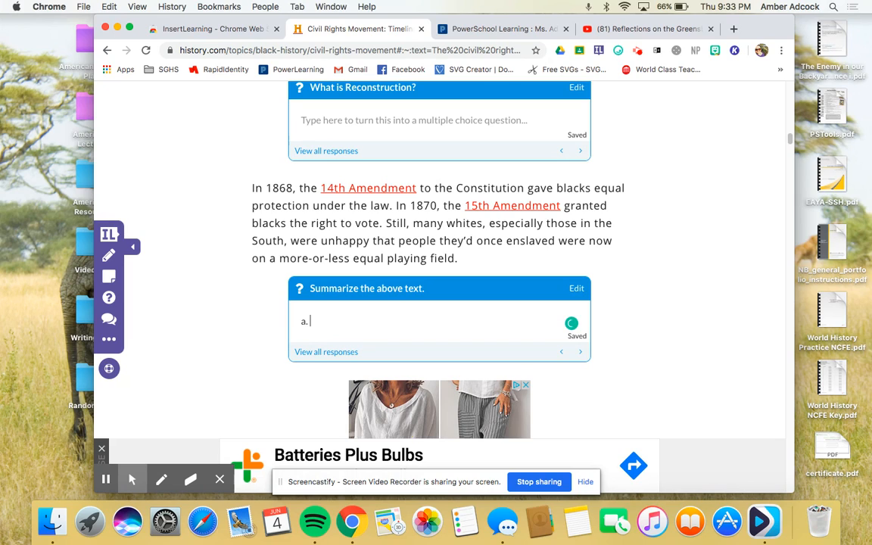
type(" a;lksdjf")
key("Return")
type("b.")
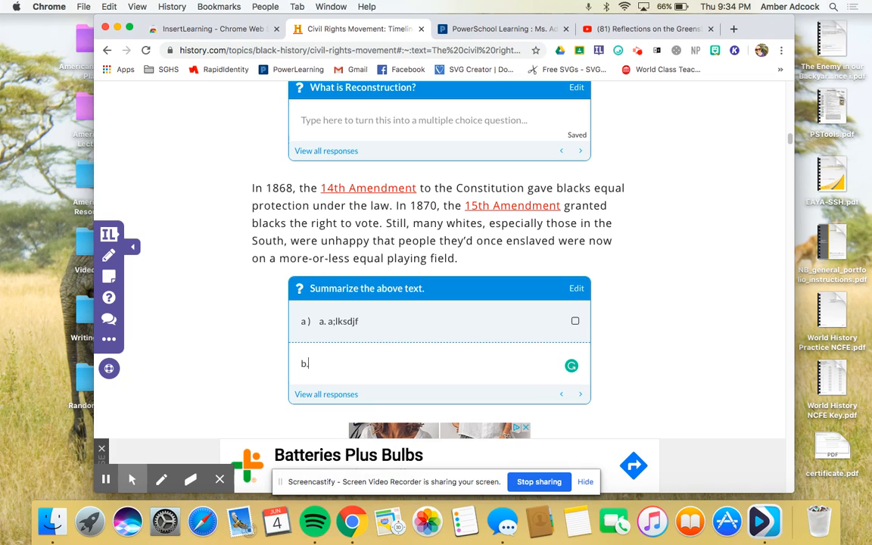
type(" s;ldkfjsdf")
key("Return")
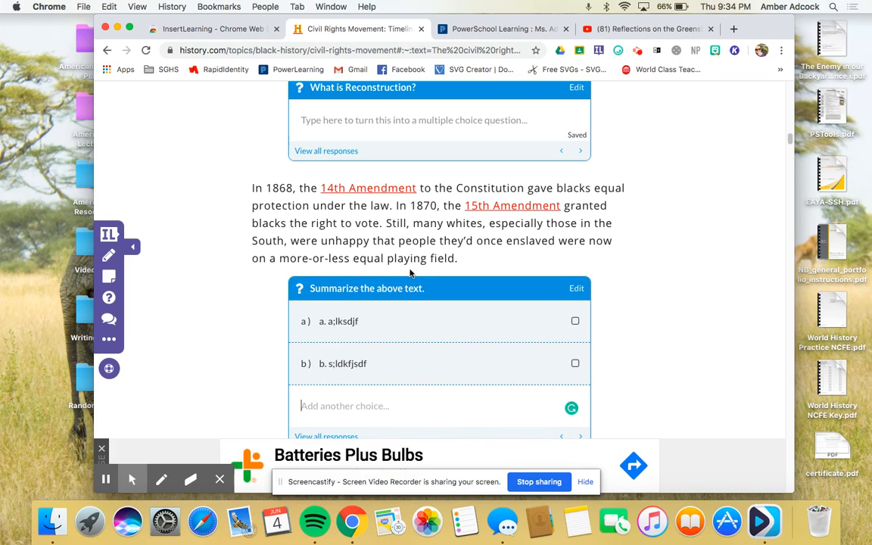
Mark choice a of the summary question as the correct answer and unmark it again
scroll(335, 337, "down", 2)
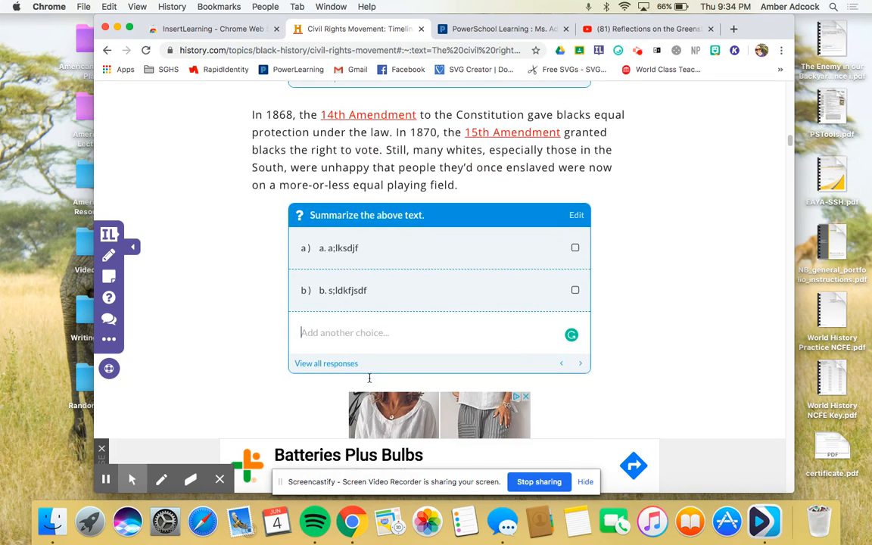
left_click(577, 250)
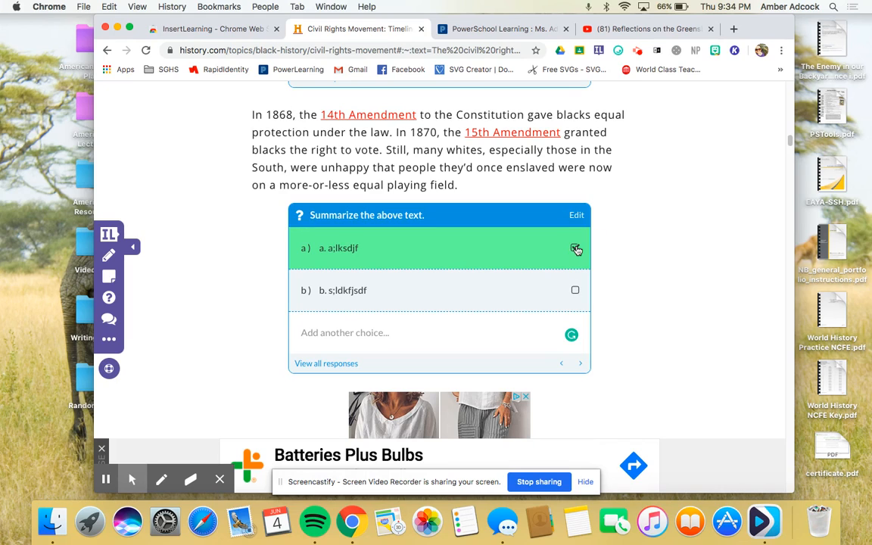
left_click(575, 249)
Remove choice b from the "Summarize the above text." question by clearing its text
right_click(381, 286)
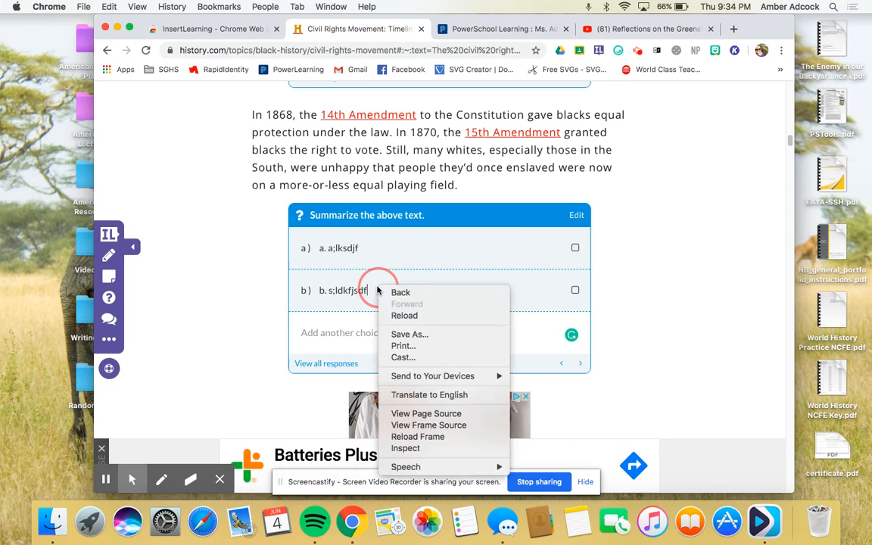
key("Escape")
key("BackSpace")
key("BackSpace")
key("BackSpace")
key("BackSpace")
key("BackSpace")
key("BackSpace")
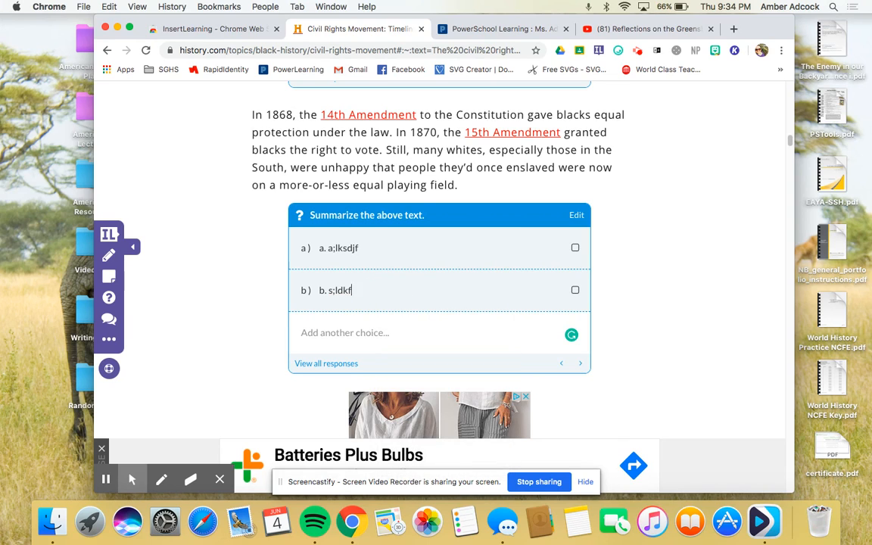
key("BackSpace")
key("BackSpace")
key("BackSpace")
key("BackSpace")
key("BackSpace")
key("BackSpace")
key("BackSpace")
left_click(284, 263)
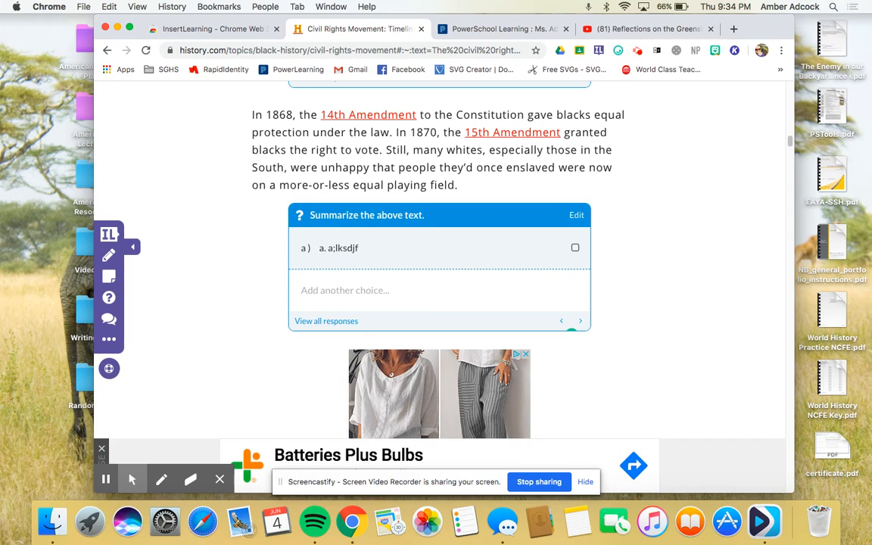
Clear choice a of the summary question so that it is an open-response question again
left_click(361, 247)
key("BackSpace")
key("BackSpace")
key("BackSpace")
key("BackSpace")
key("BackSpace")
key("BackSpace")
key("BackSpace")
key("BackSpace")
key("BackSpace")
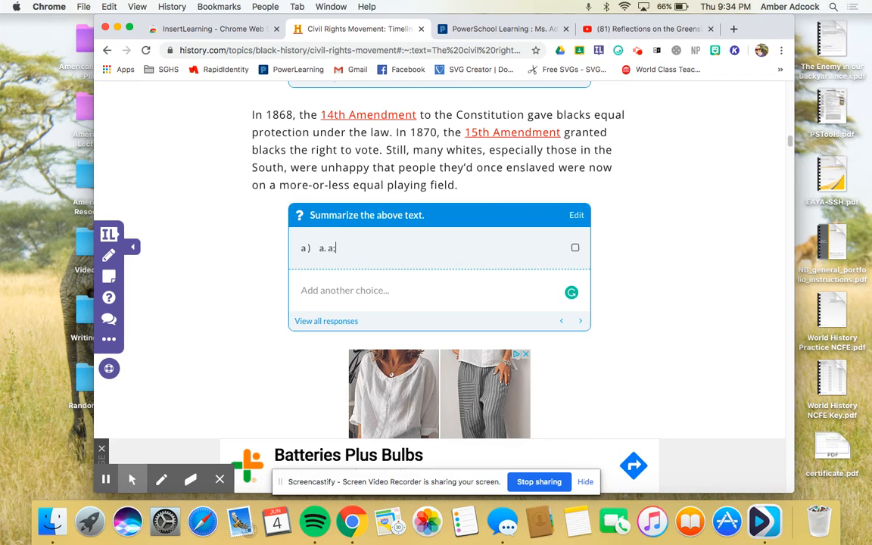
left_click(382, 251)
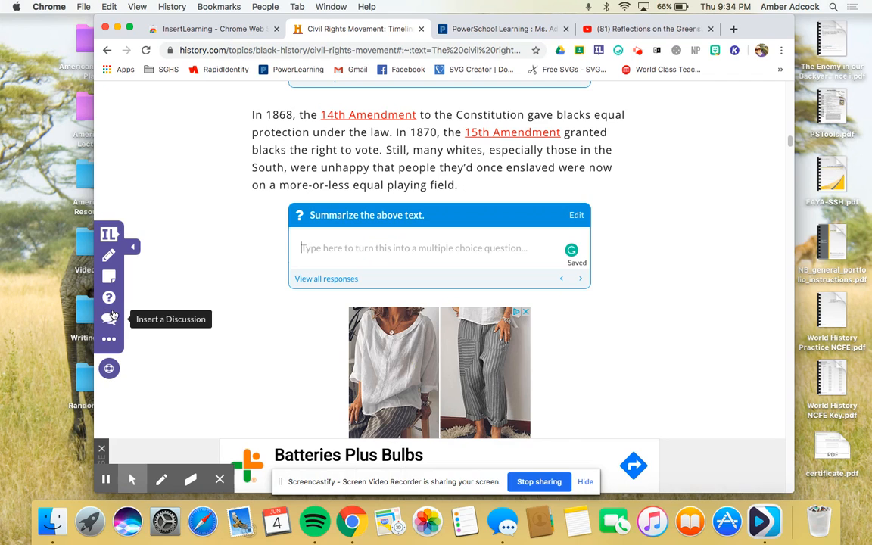
left_click(226, 333)
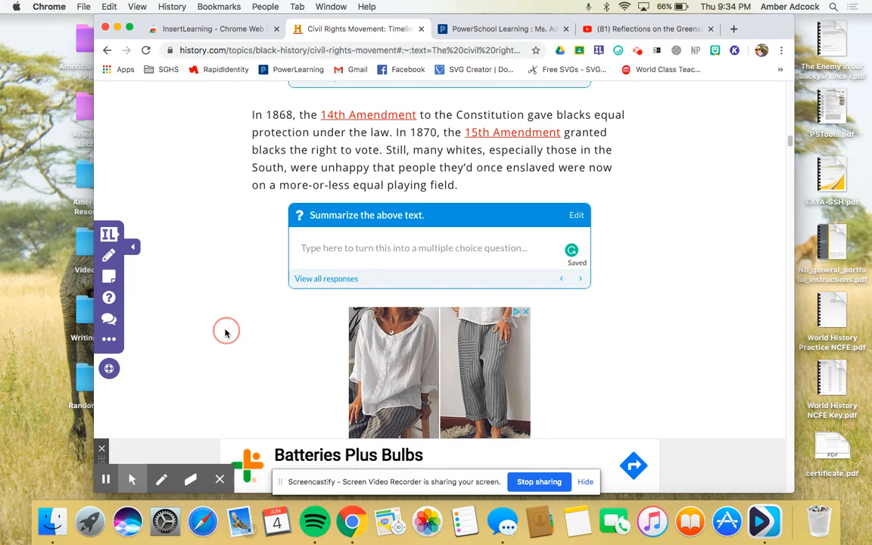
Try inserting a new discussion box below the paragraph about Executive Order 8802, and delete the empty box again
scroll(225, 333, "down", 4)
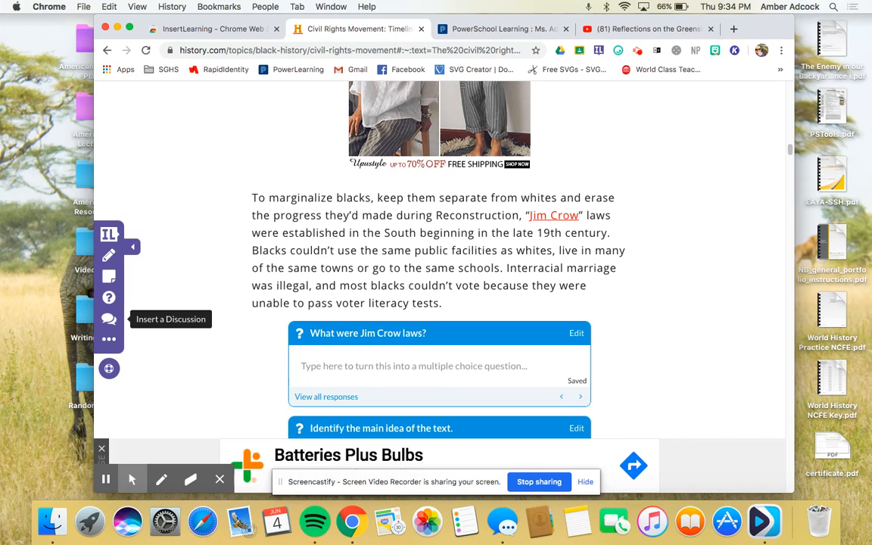
left_click(109, 319)
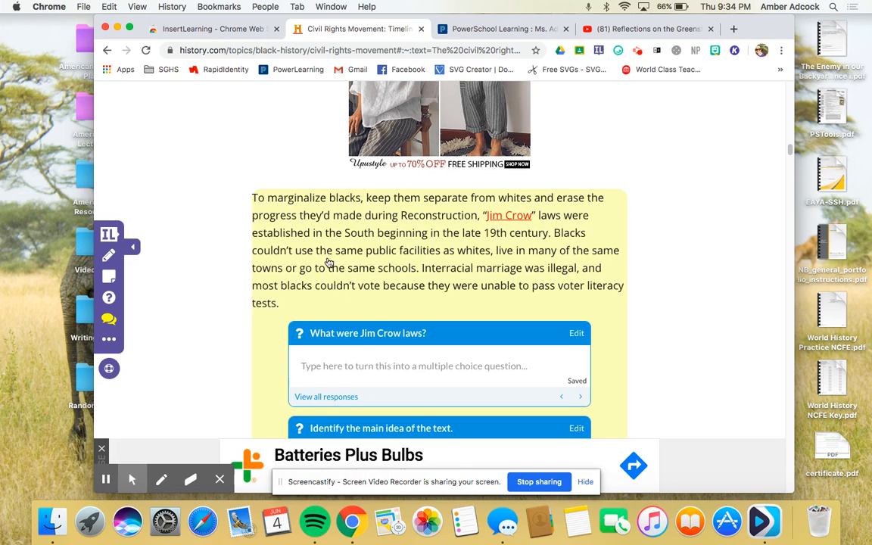
scroll(480, 428, "down", 2)
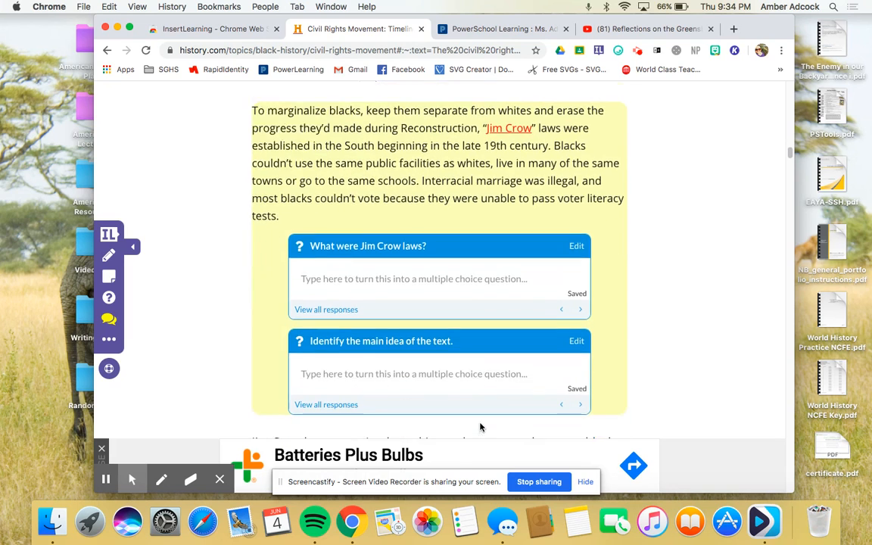
scroll(480, 428, "down", 10)
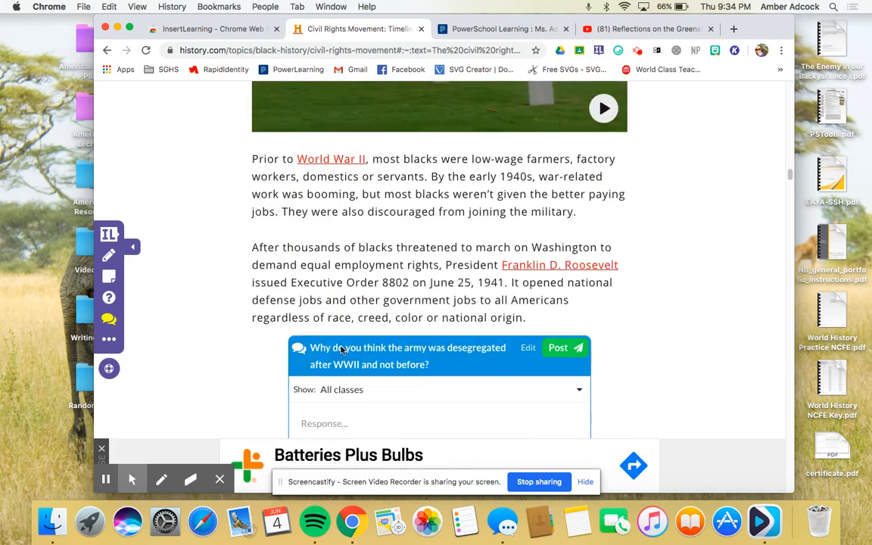
scroll(341, 350, "down", 3)
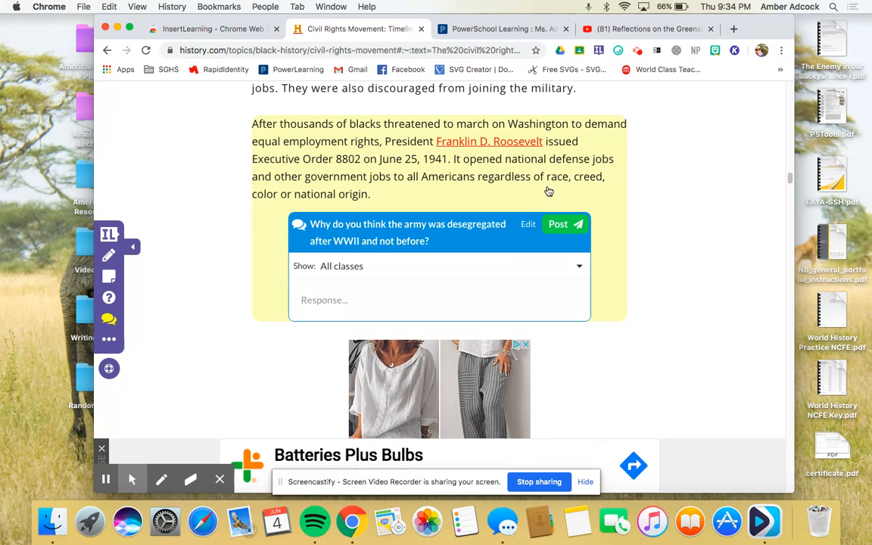
left_click(485, 266)
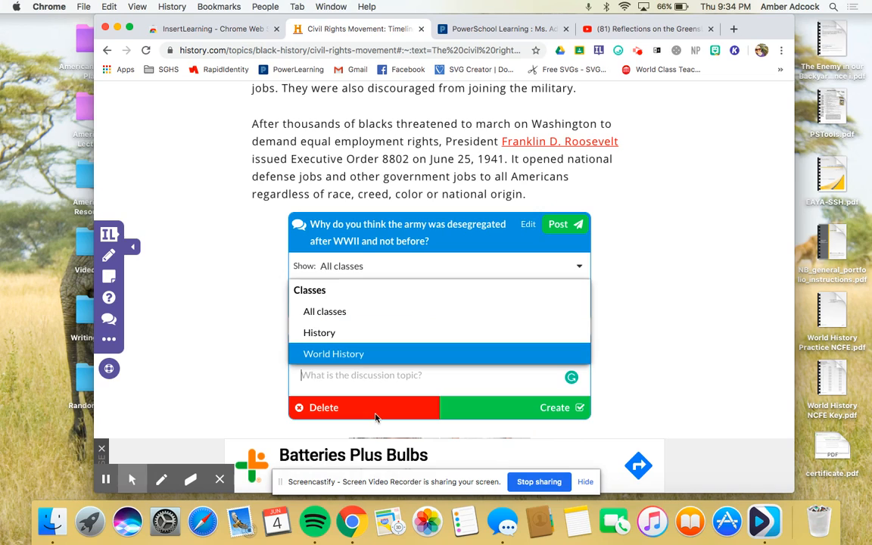
left_click(368, 413)
left_click(356, 406)
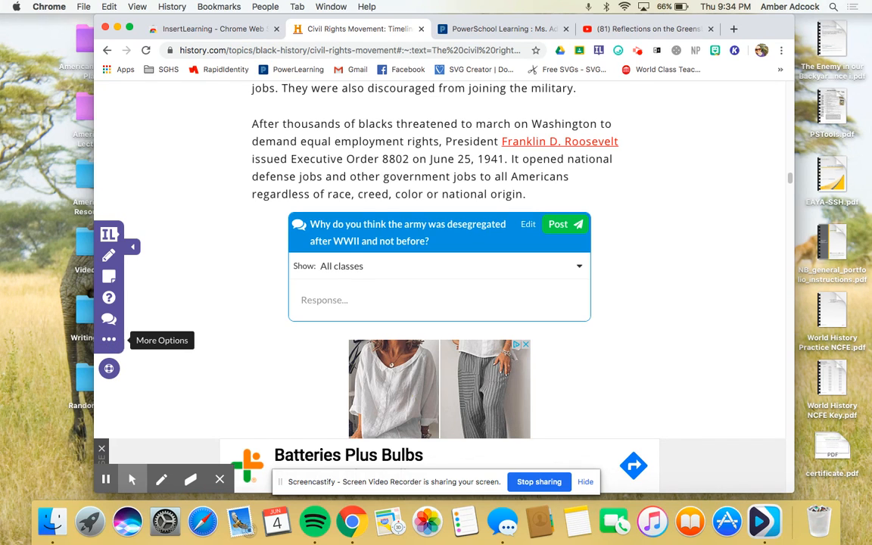
Check the additional lesson options and browse the article collections in the InsertLearning help center
left_click(109, 339)
left_click(326, 303)
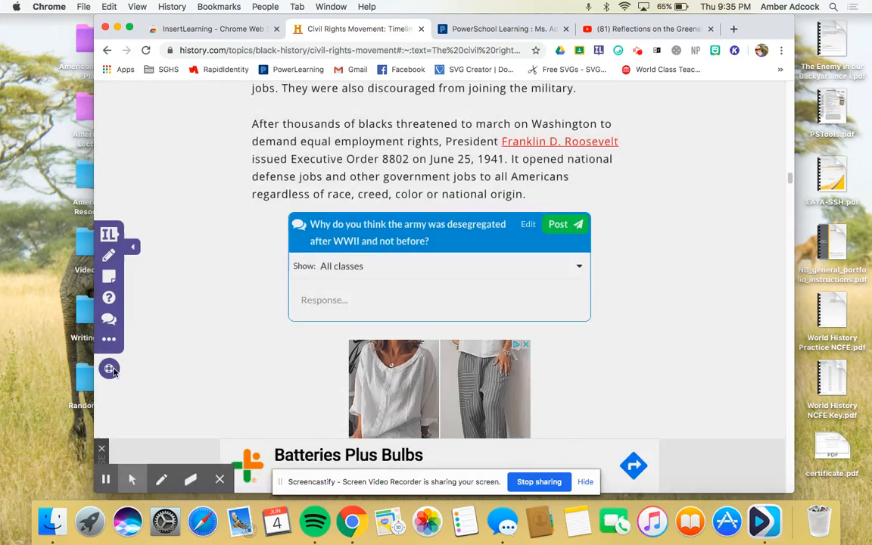
left_click(108, 371)
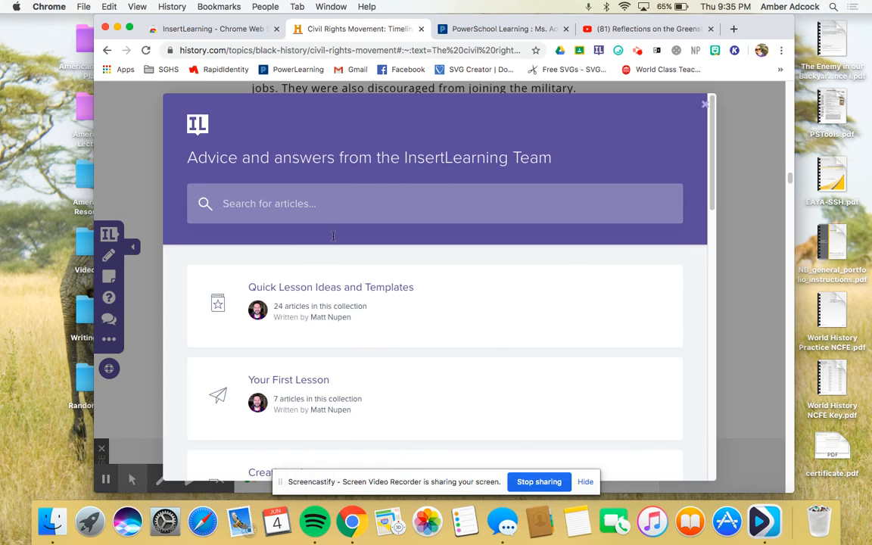
scroll(333, 236, "down", 2)
scroll(356, 353, "up", 1)
scroll(341, 341, "down", 2)
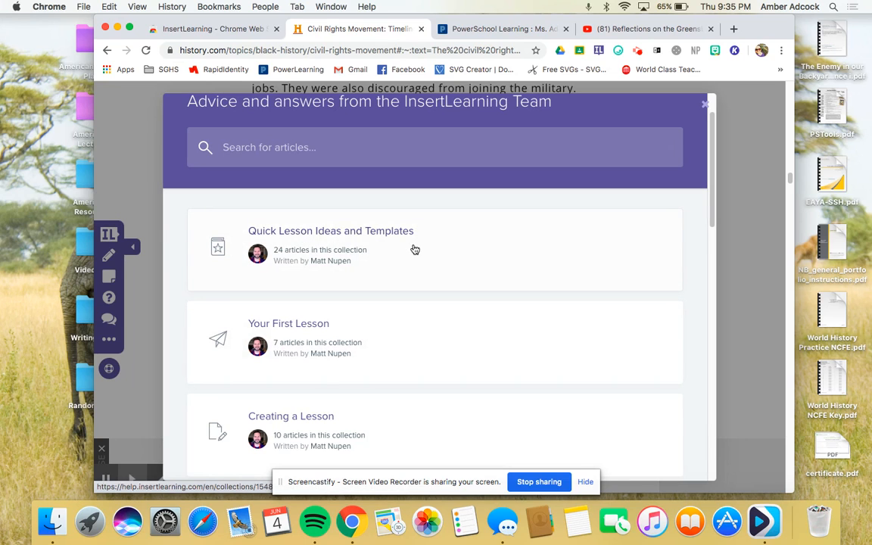
scroll(307, 366, "down", 10)
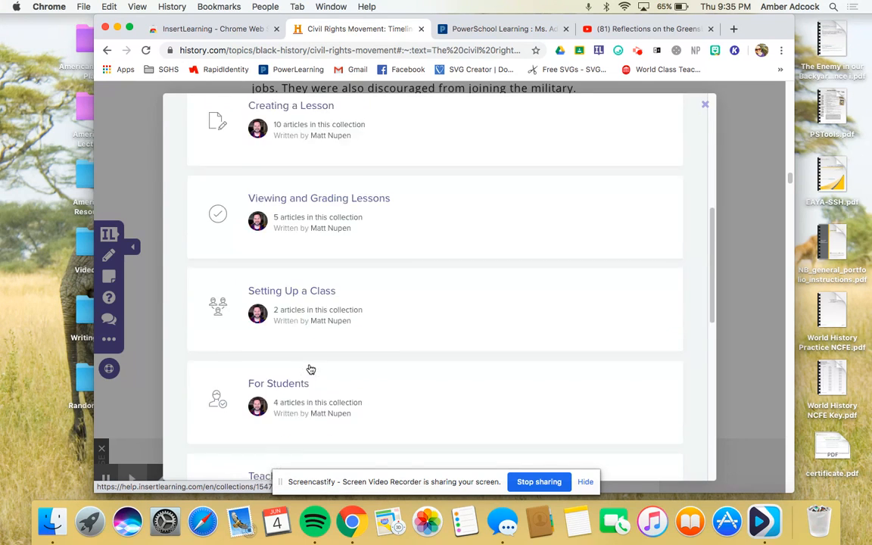
scroll(307, 366, "down", 3)
key("Escape")
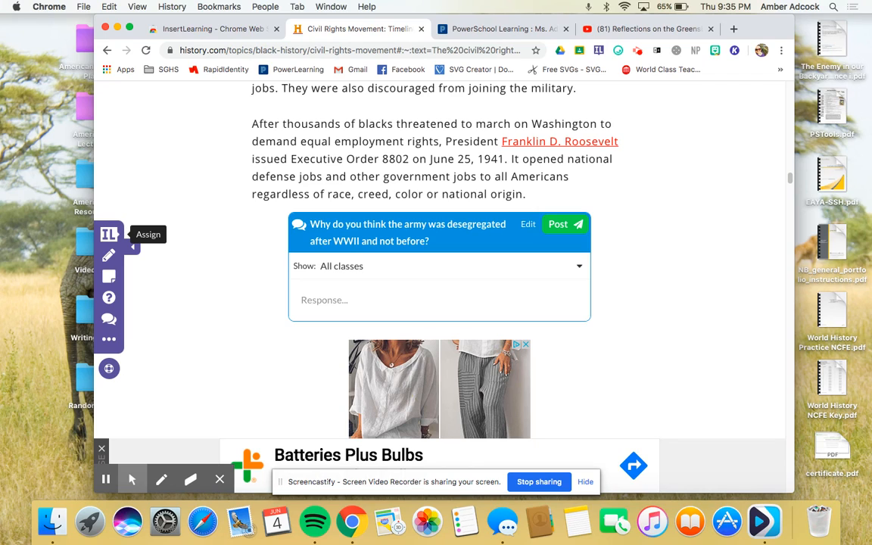
Start assigning the lesson and create a new class named "American History II" from the class selection
left_click(109, 235)
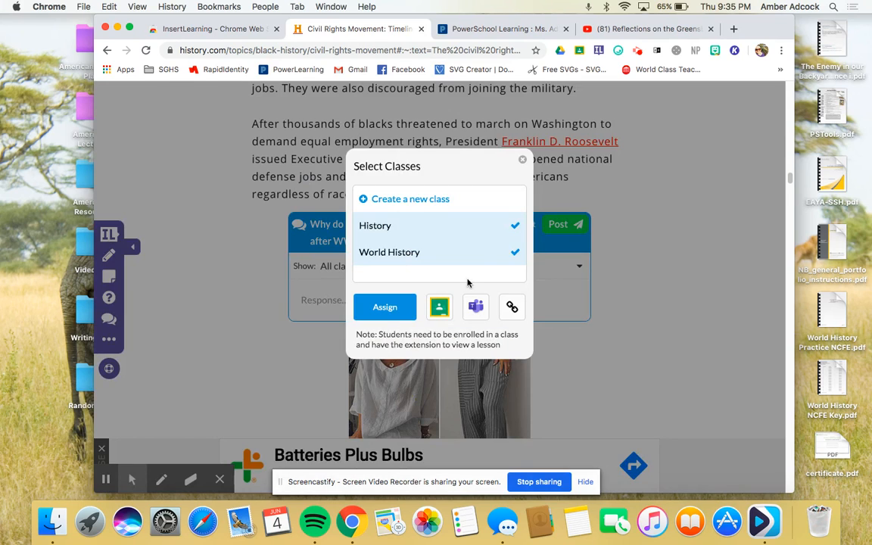
left_click(414, 252)
left_click(404, 253)
left_click(455, 227)
left_click(408, 255)
left_click(415, 199)
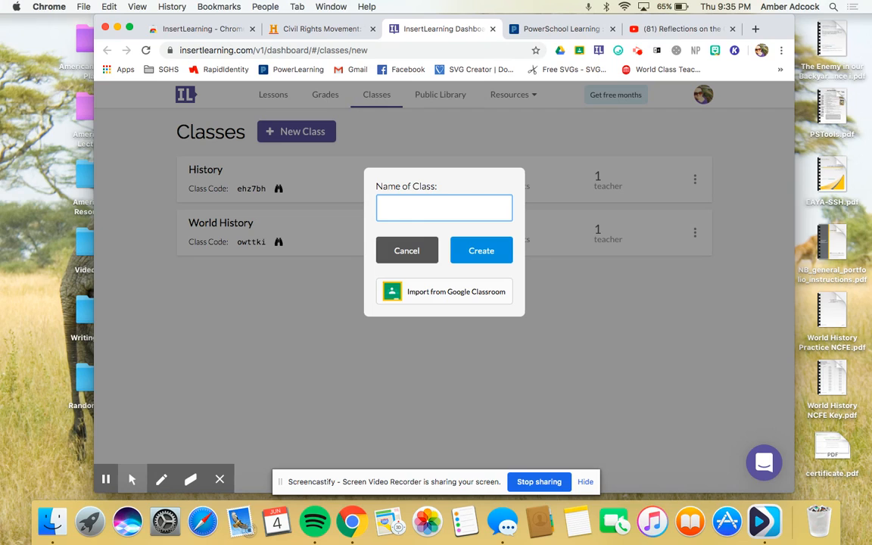
type("American History II")
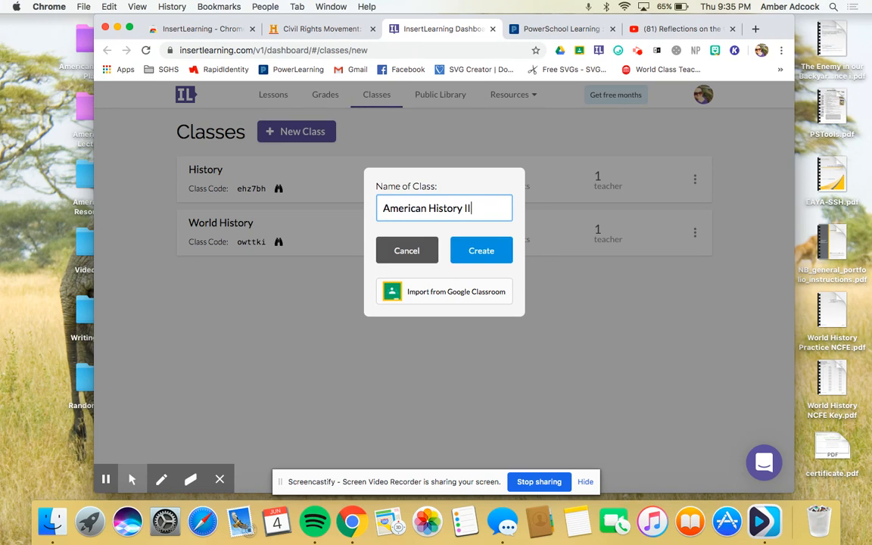
left_click(479, 250)
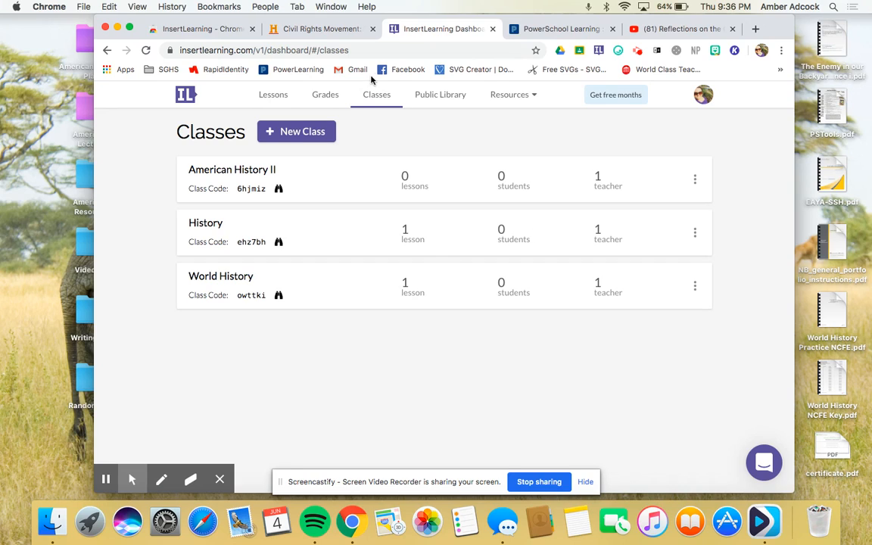
Return to the Civil Rights Movement article and copy the lesson link from the class selection
left_click(321, 31)
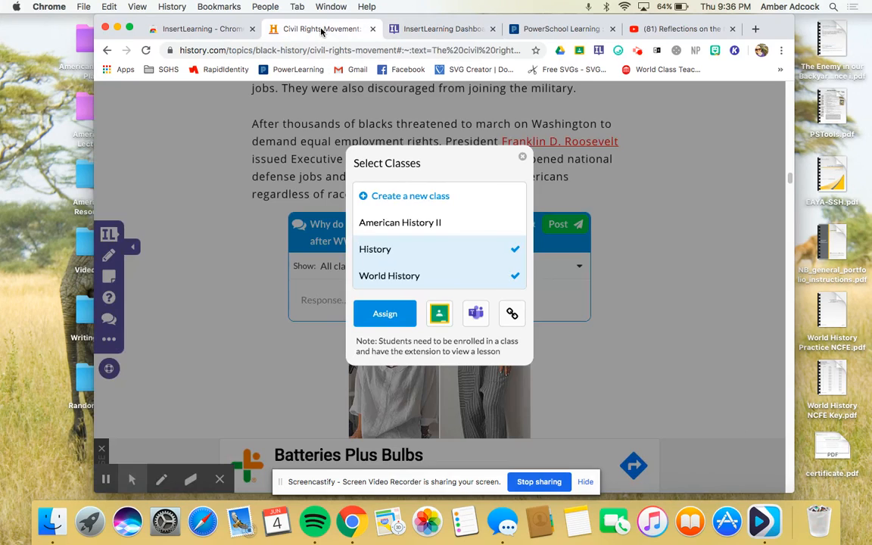
scroll(485, 249, "down", 2)
left_click(512, 315)
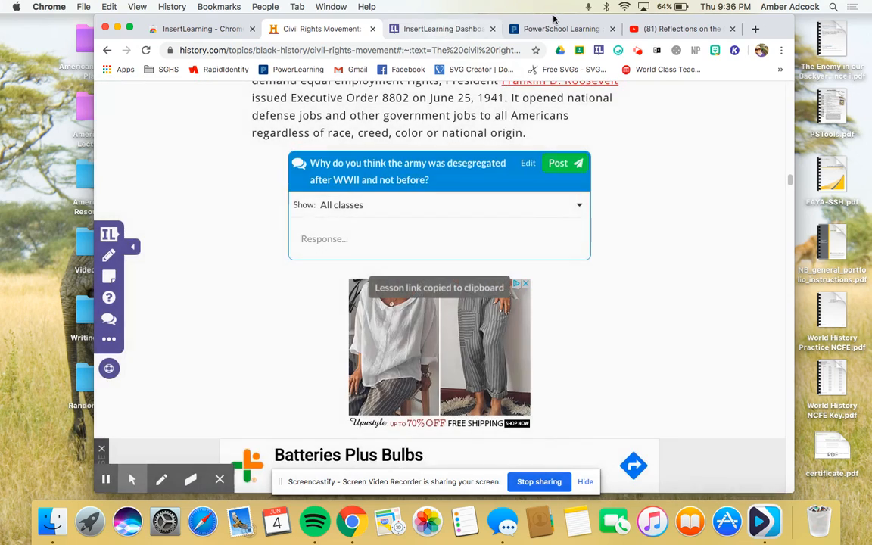
left_click(109, 234)
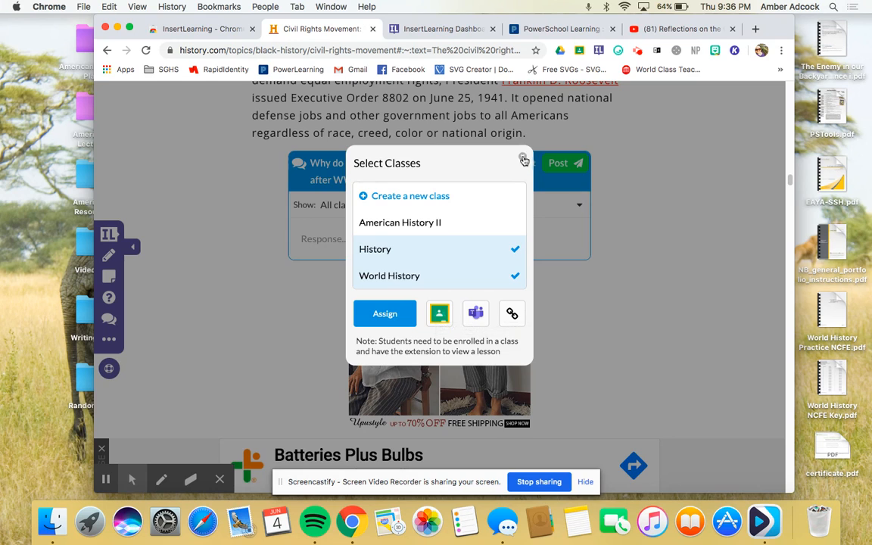
left_click(470, 142)
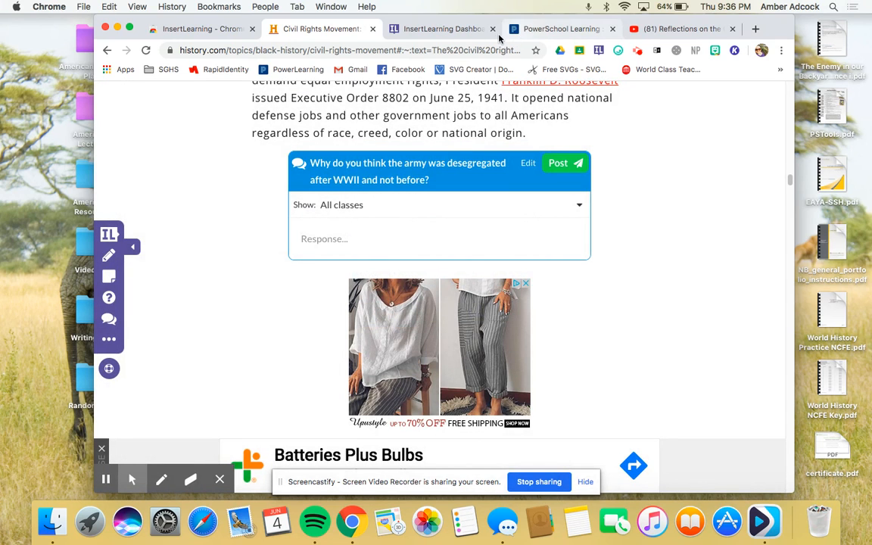
Switch to the PowerSchool Learning site and add a link block to the American History II Course Information page
left_click(547, 31)
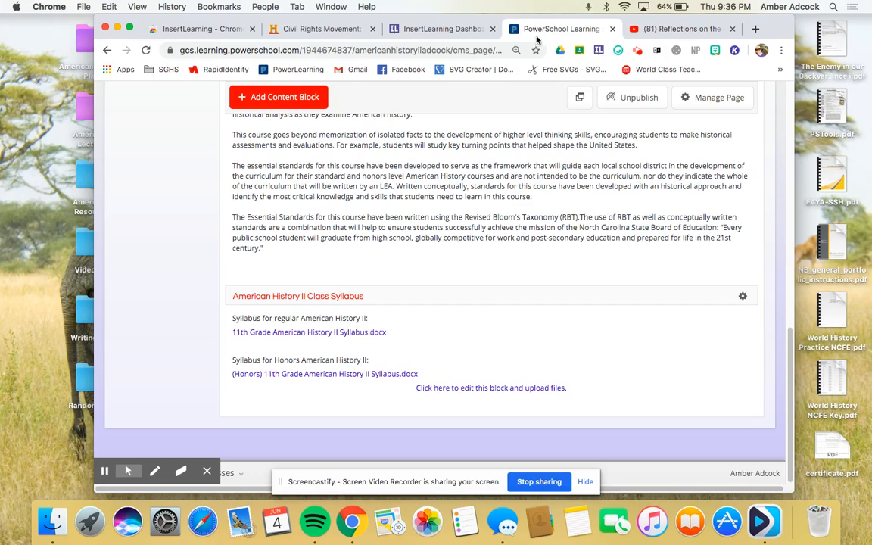
scroll(399, 205, "up", 15)
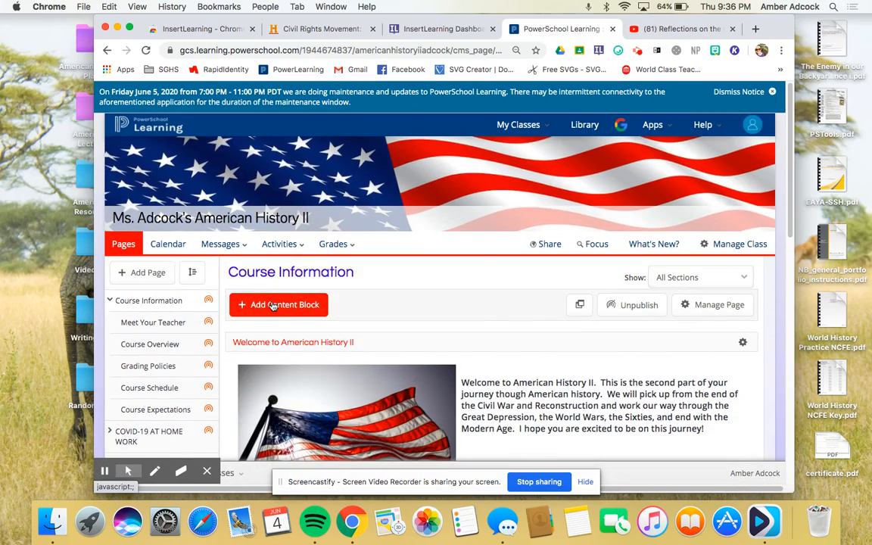
left_click(273, 305)
left_click(407, 277)
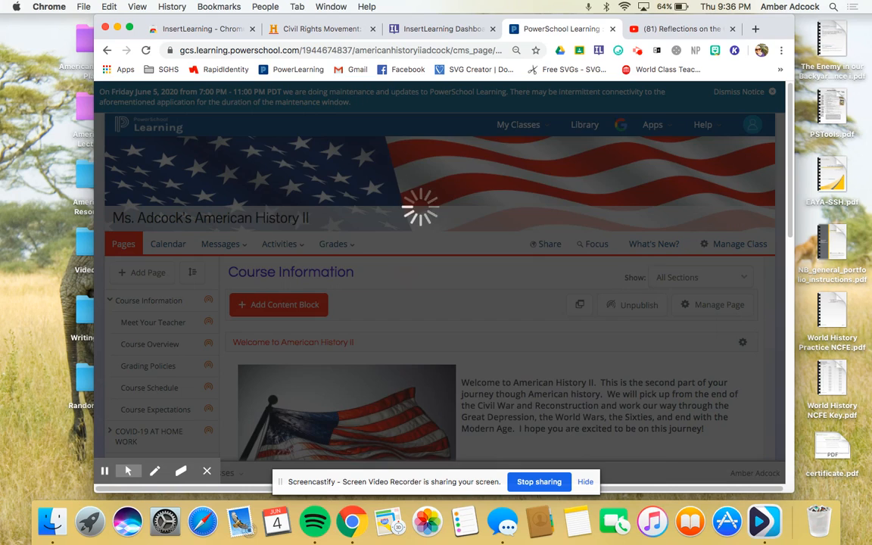
Paste the copied InsertLearning lesson link into the link block and label it "Civil Rights Lesson"
scroll(274, 415, "down", 3)
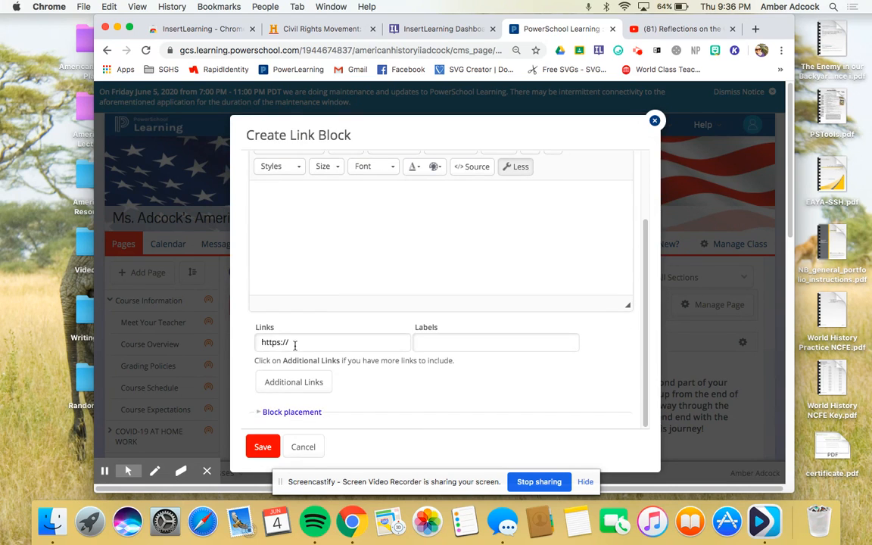
left_click(295, 344)
double_click(294, 343)
right_click(295, 342)
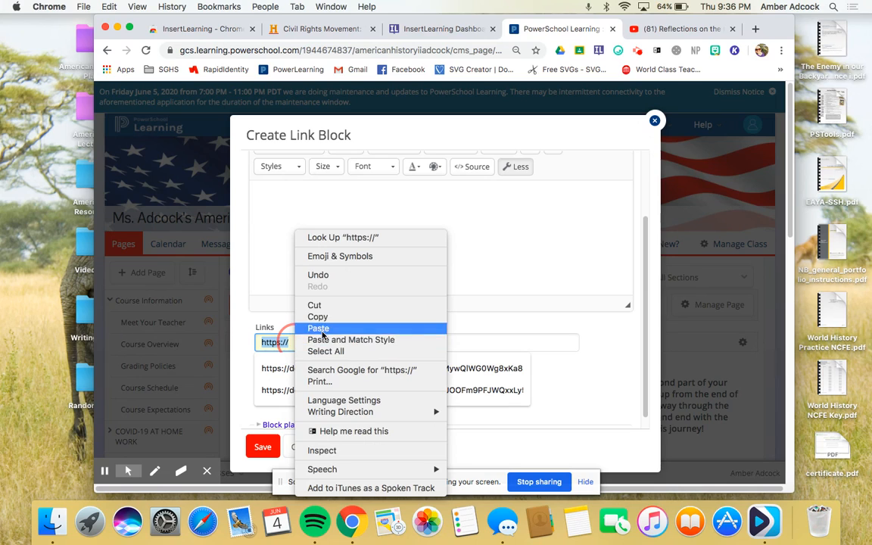
left_click(323, 331)
left_click(451, 341)
type("Civil")
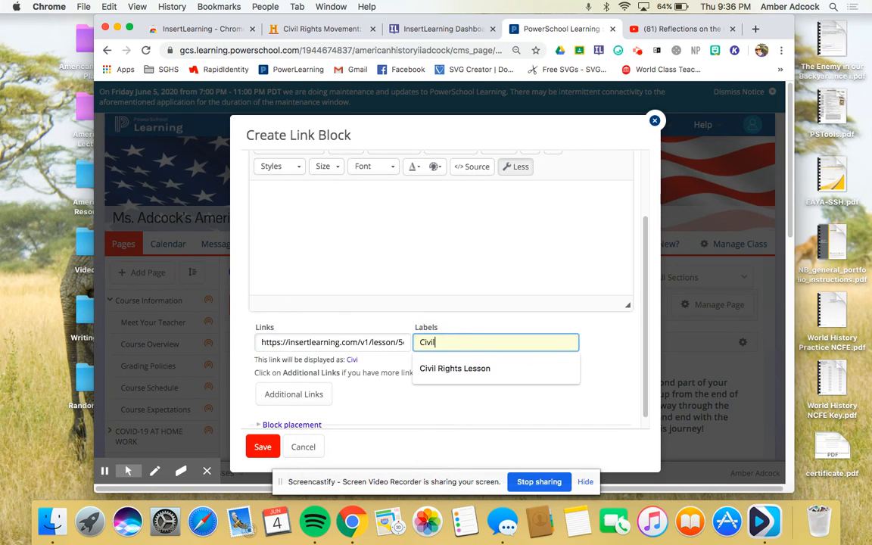
type(" Right")
left_click(462, 368)
Title the link block "Civil Rights Lesson" and save it to the course page
scroll(384, 261, "up", 3)
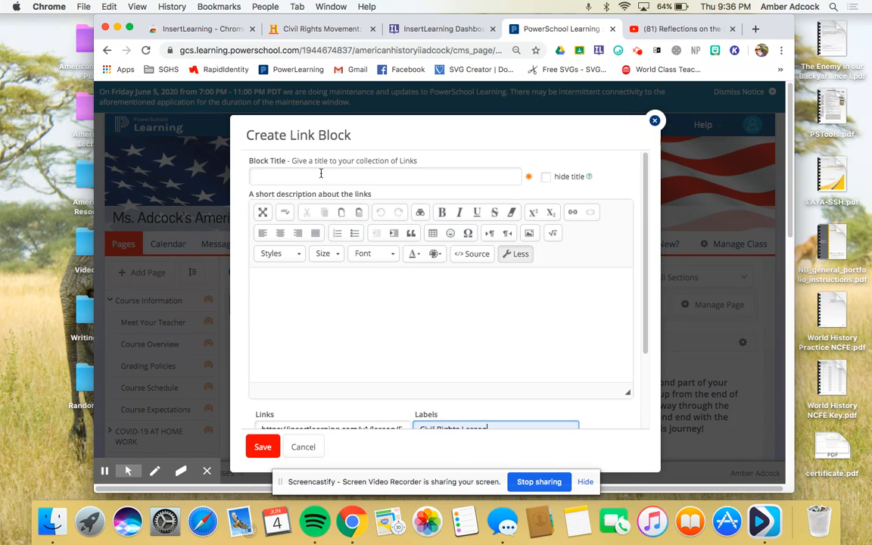
left_click(321, 176)
type("Ci")
left_click(319, 200)
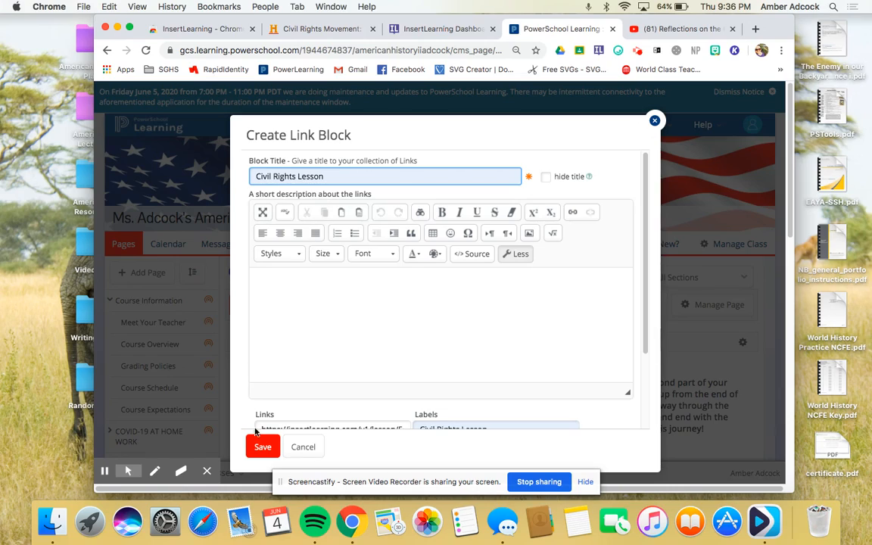
left_click(262, 446)
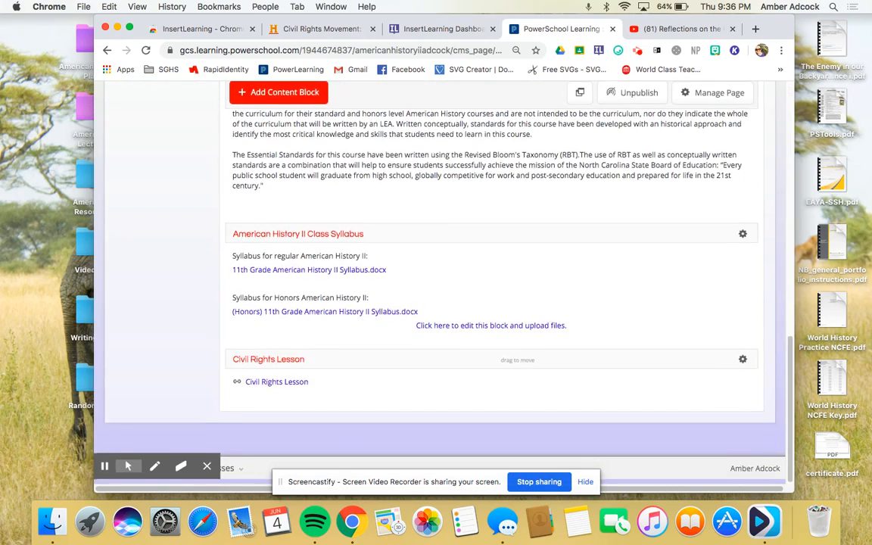
Open the Civil Rights Lesson link from the course page and look through the article with its inserted notes, video and highlights
left_click(261, 383)
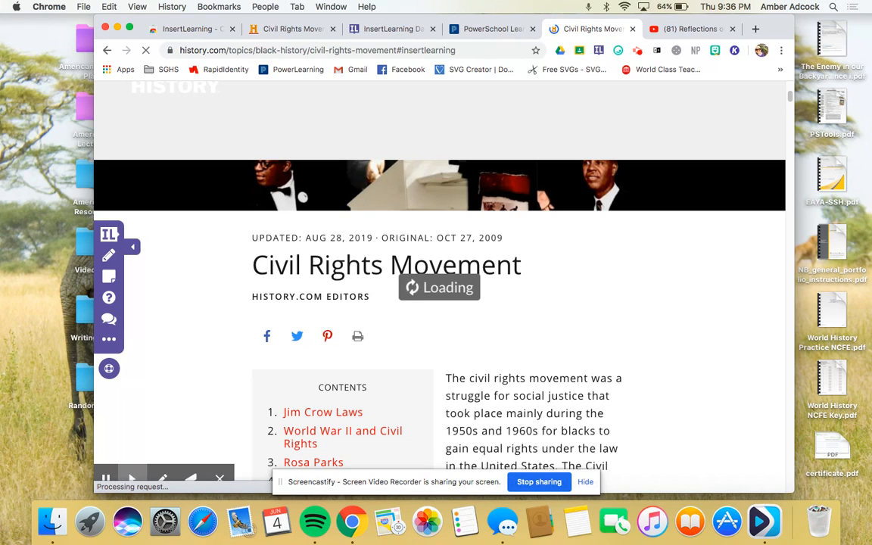
scroll(496, 431, "down", 5)
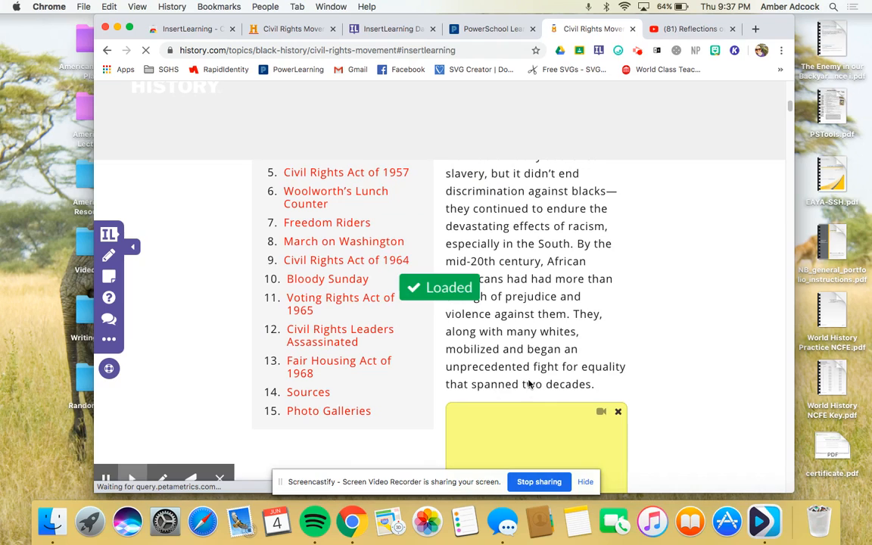
scroll(503, 186, "down", 5)
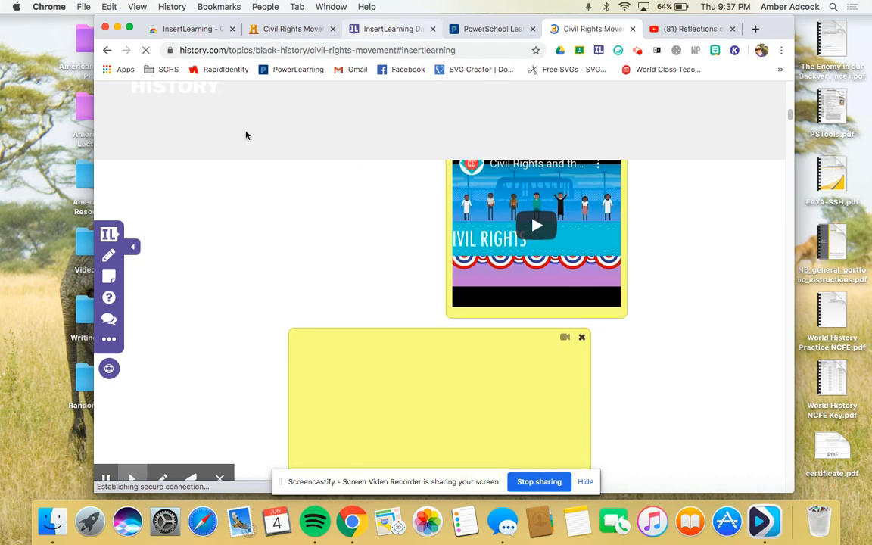
scroll(119, 310, "down", 10)
scroll(475, 259, "up", 15)
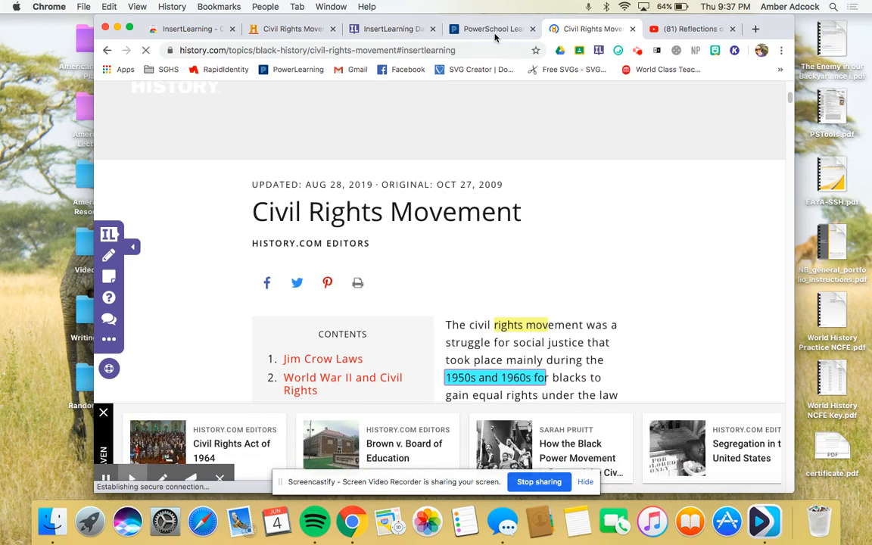
Review the class list on the InsertLearning dashboard and the Civil Rights Lesson block on the PowerSchool Learning page
left_click(391, 30)
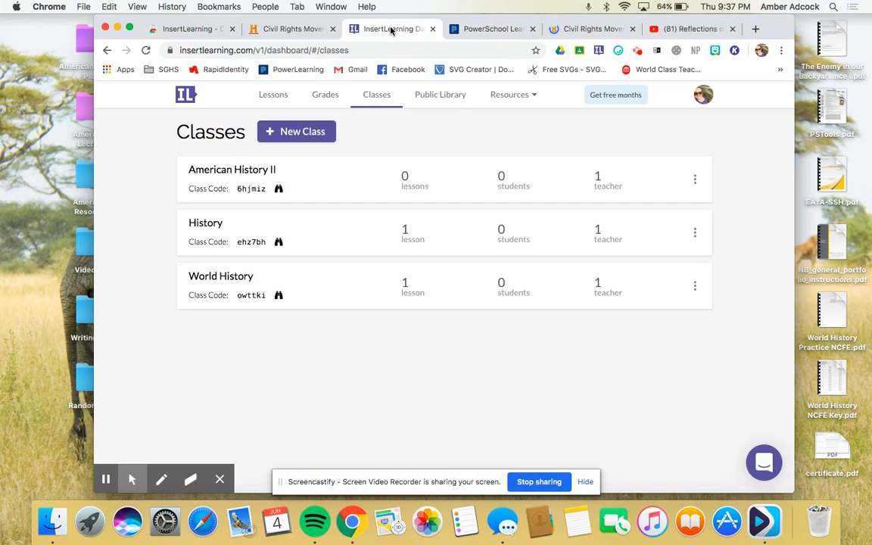
left_click(487, 29)
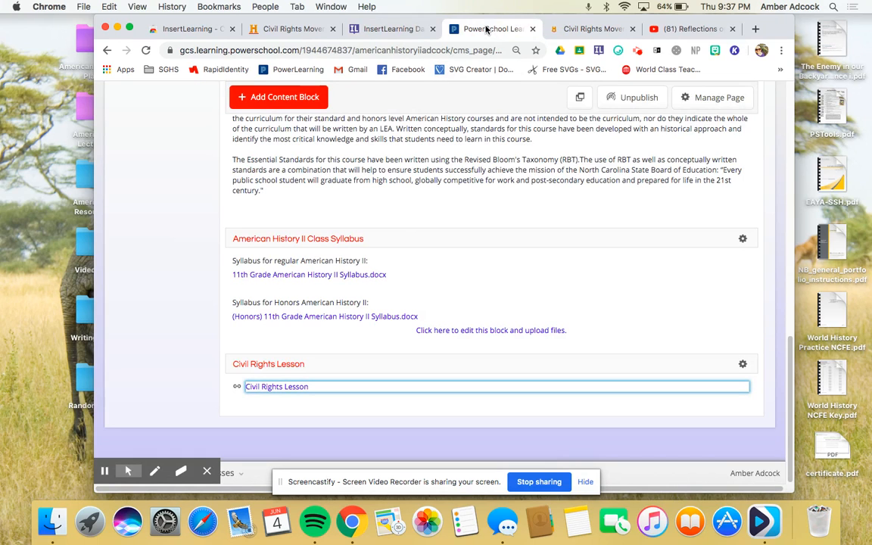
left_click(392, 30)
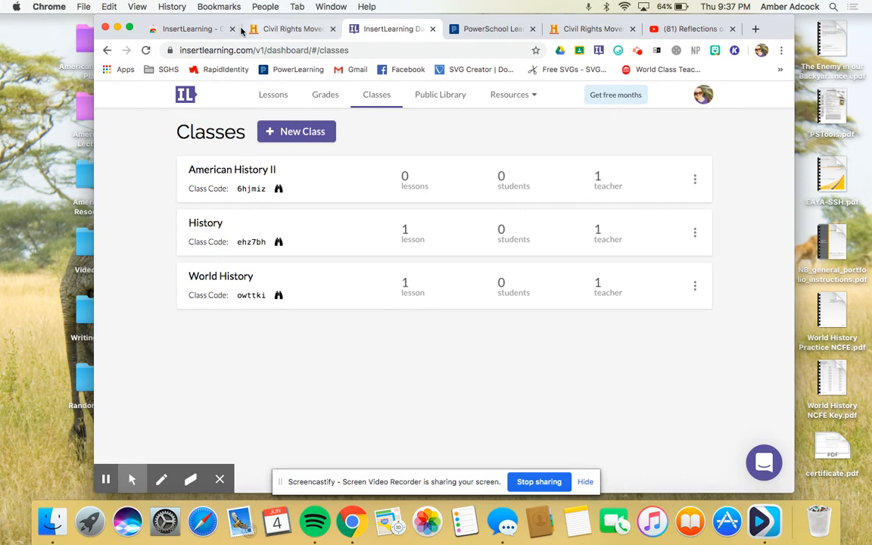